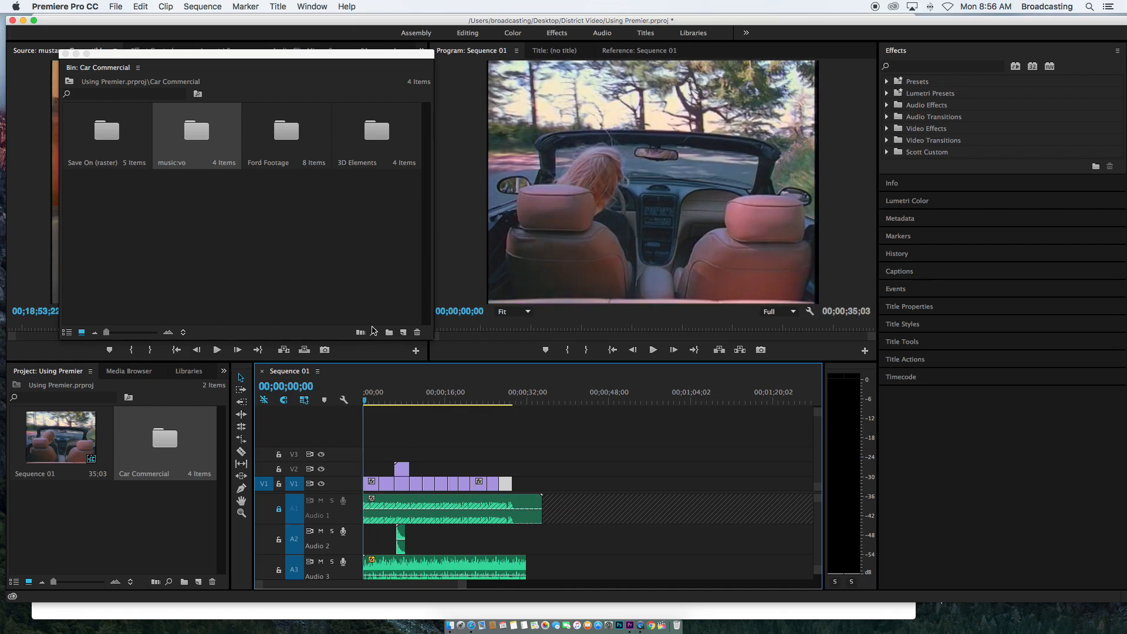
Create a new default still title named Ford Title
left_click(66, 54)
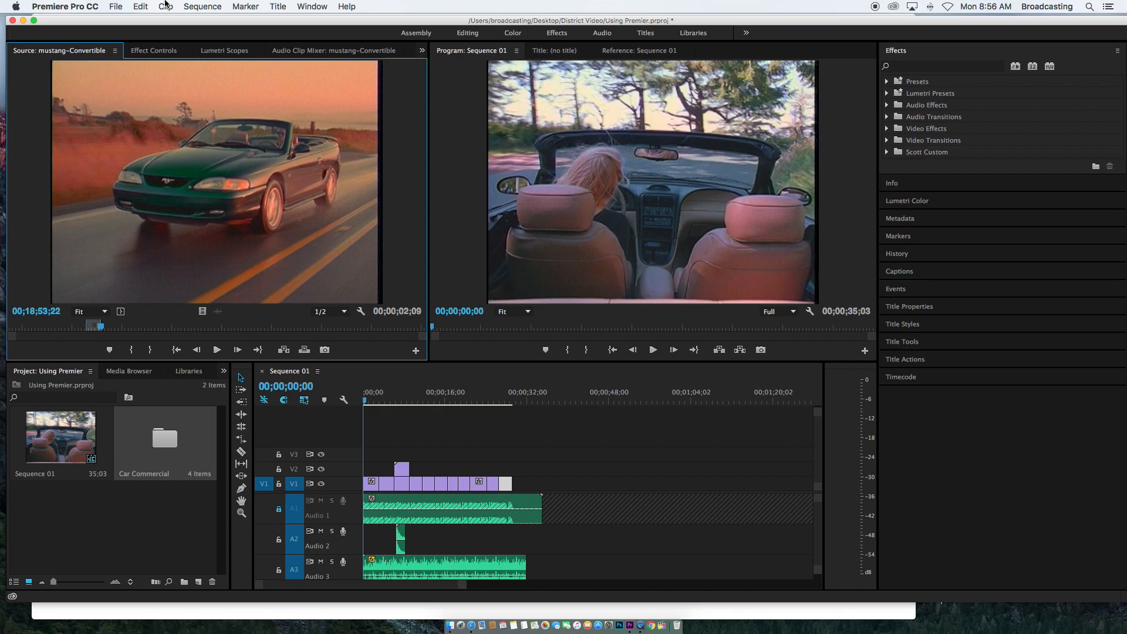
left_click(279, 7)
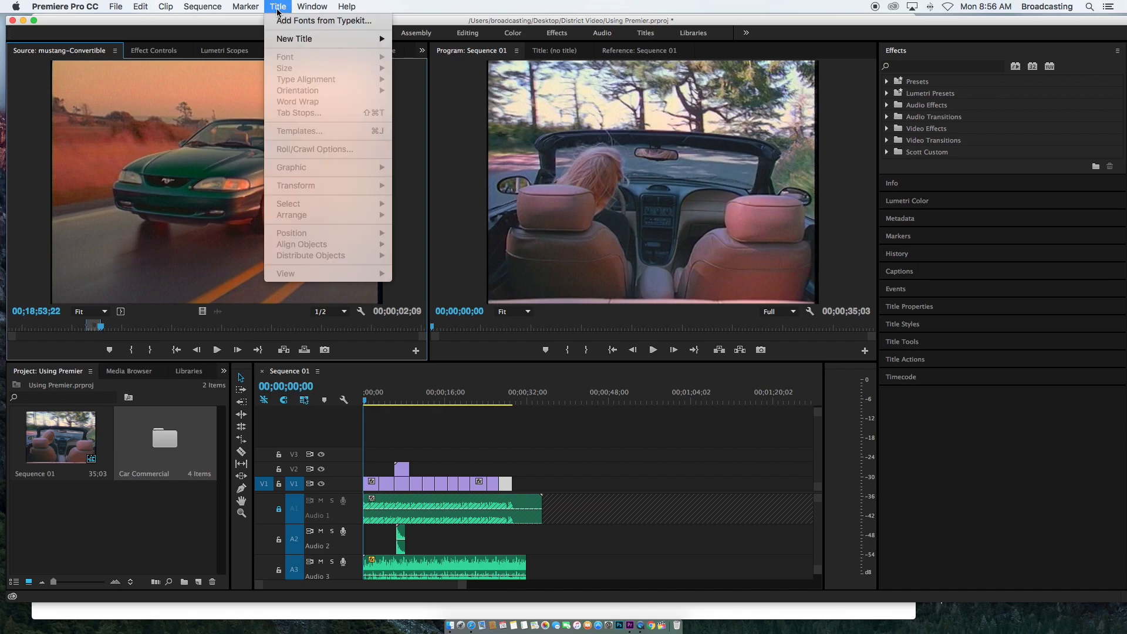
mouse_move(305, 39)
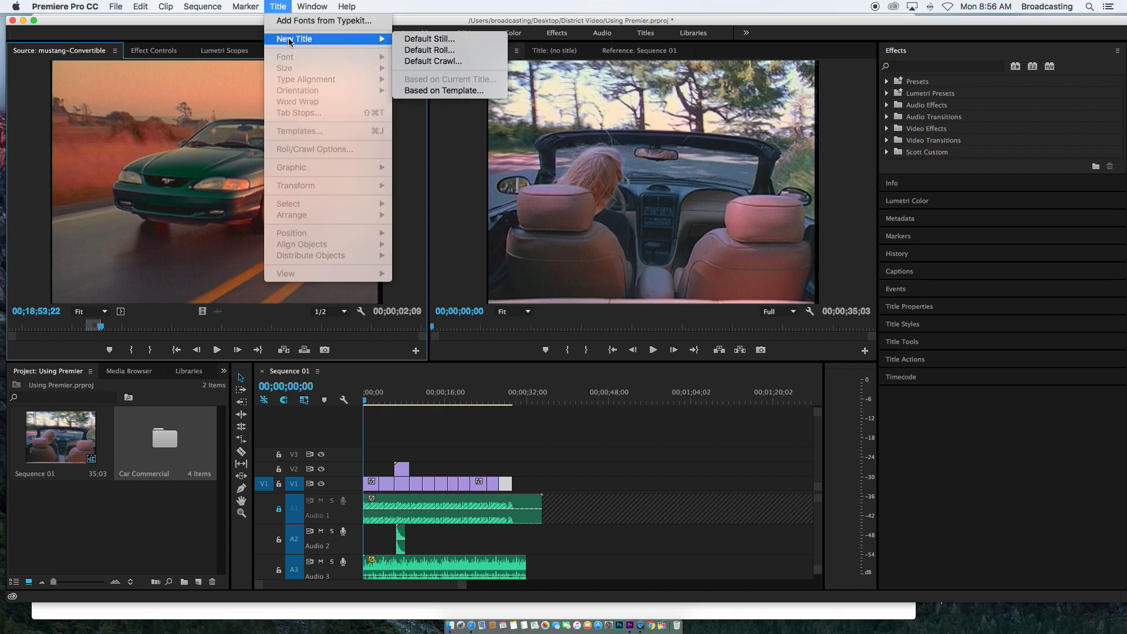
left_click(433, 40)
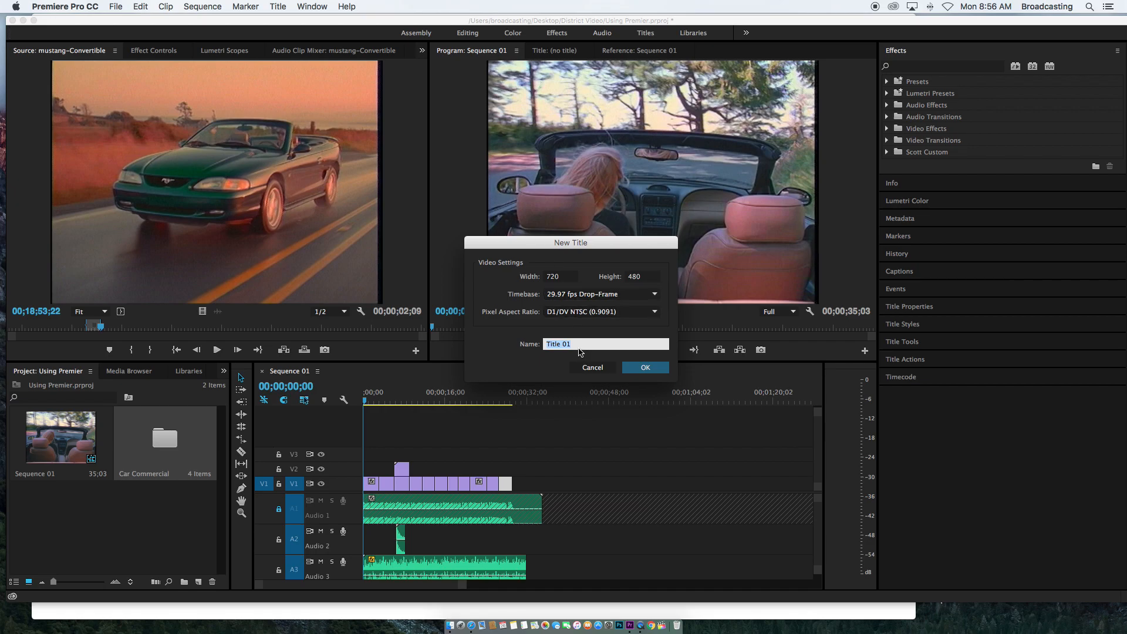
type("Ford")
left_click(628, 376)
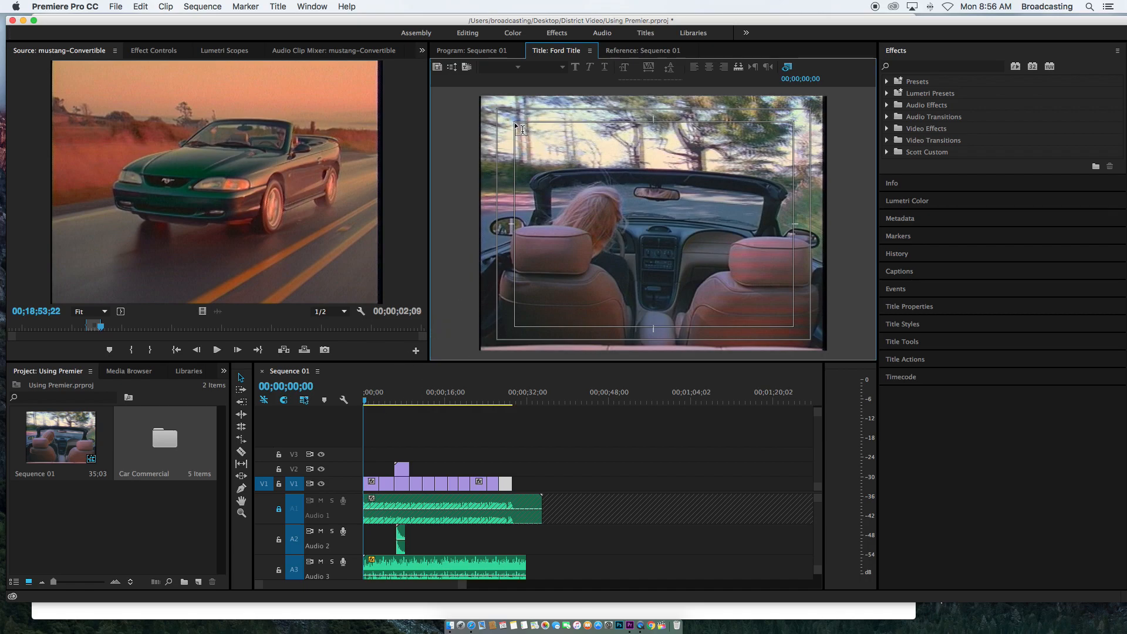
Draw a text box in the title frame and set the font to Arial Black
mouse_move(517, 125)
left_mouse_down()
mouse_move(629, 211)
mouse_move(794, 280)
left_mouse_up()
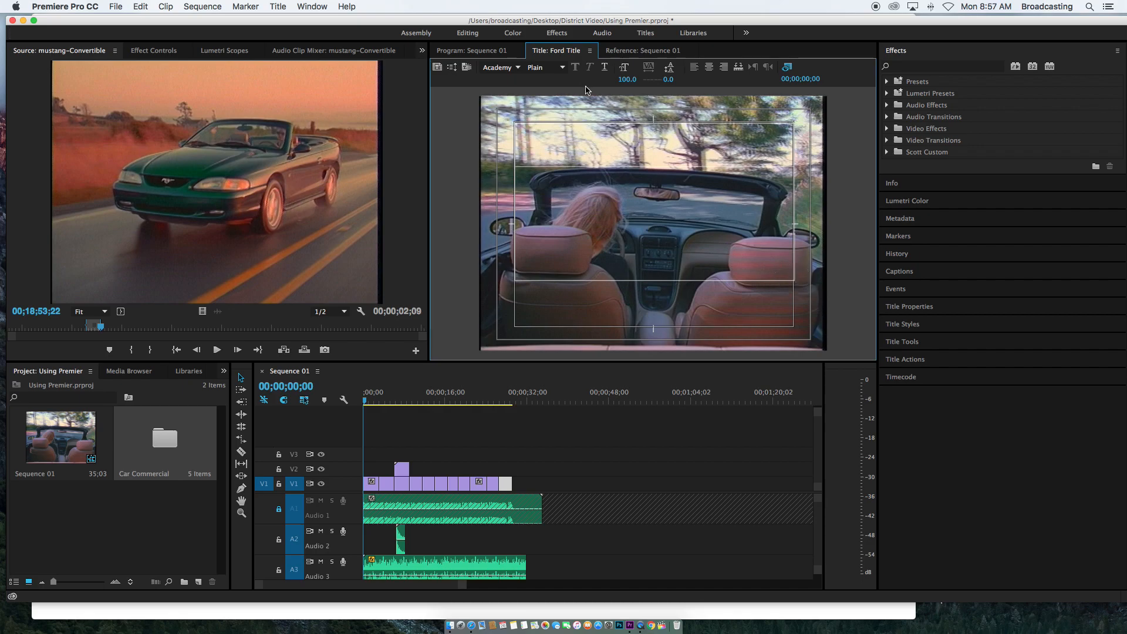
left_click(519, 69)
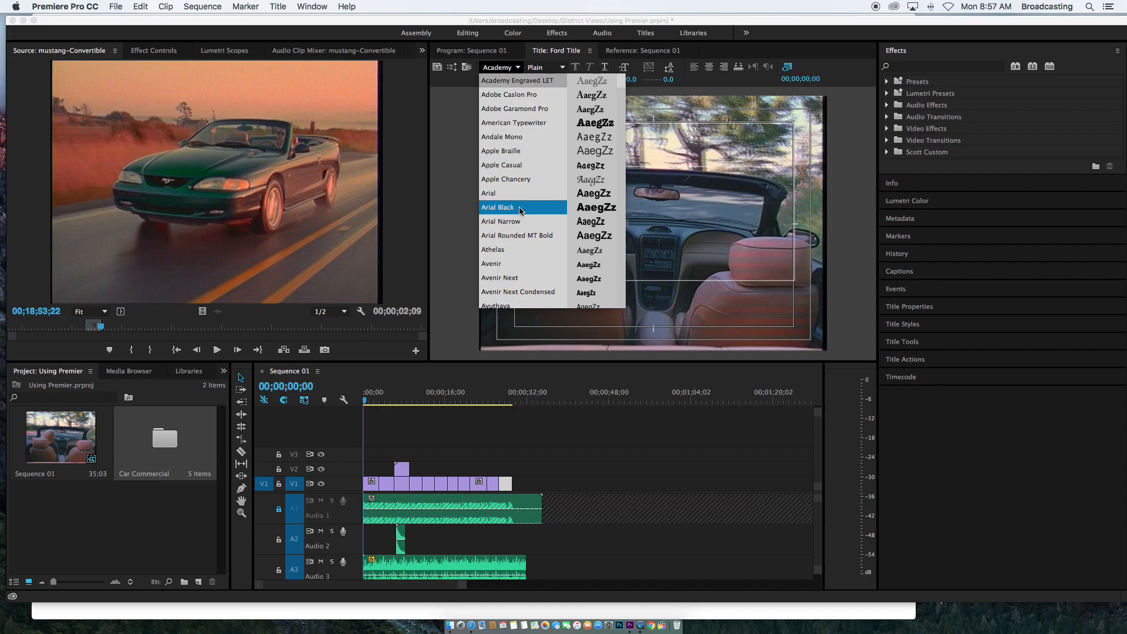
scroll(519, 211, "down", 7)
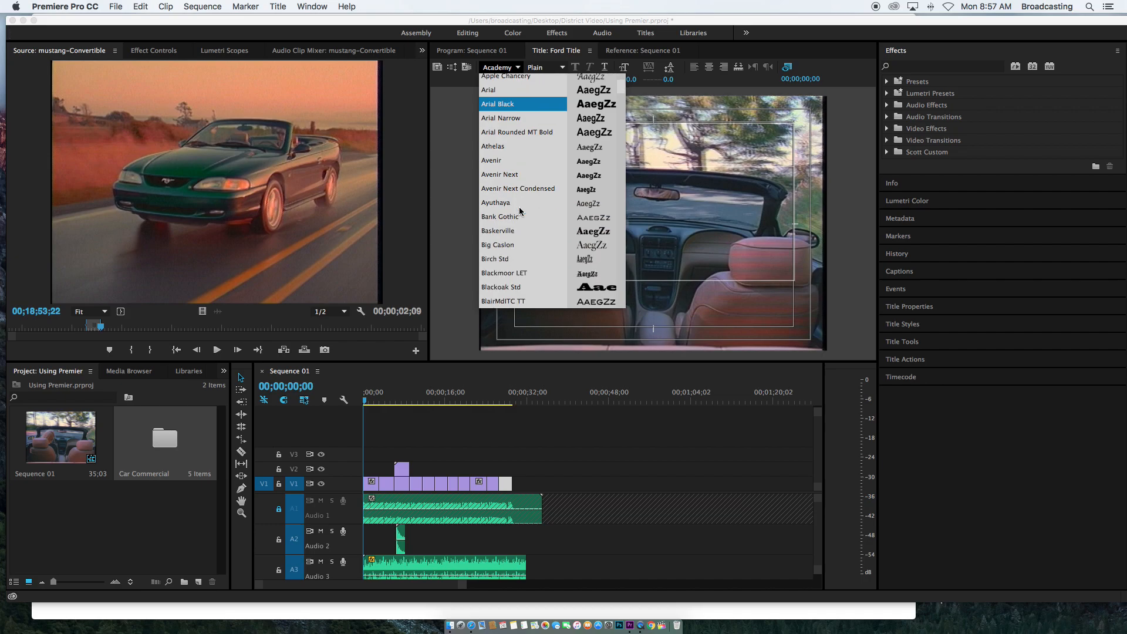
scroll(520, 211, "up", 4)
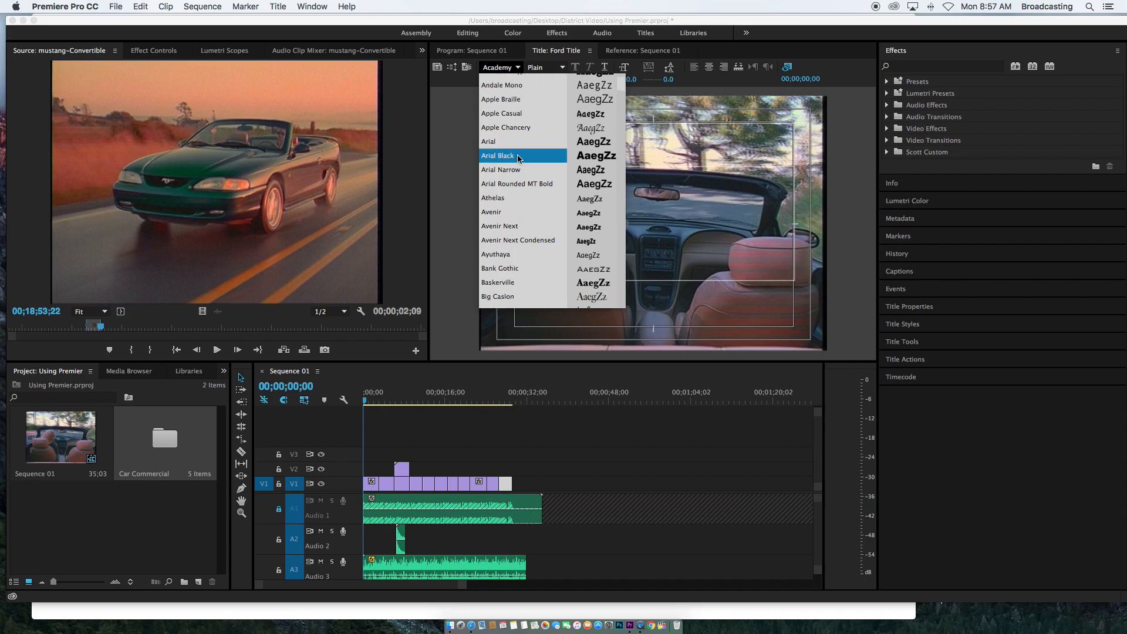
left_click(519, 157)
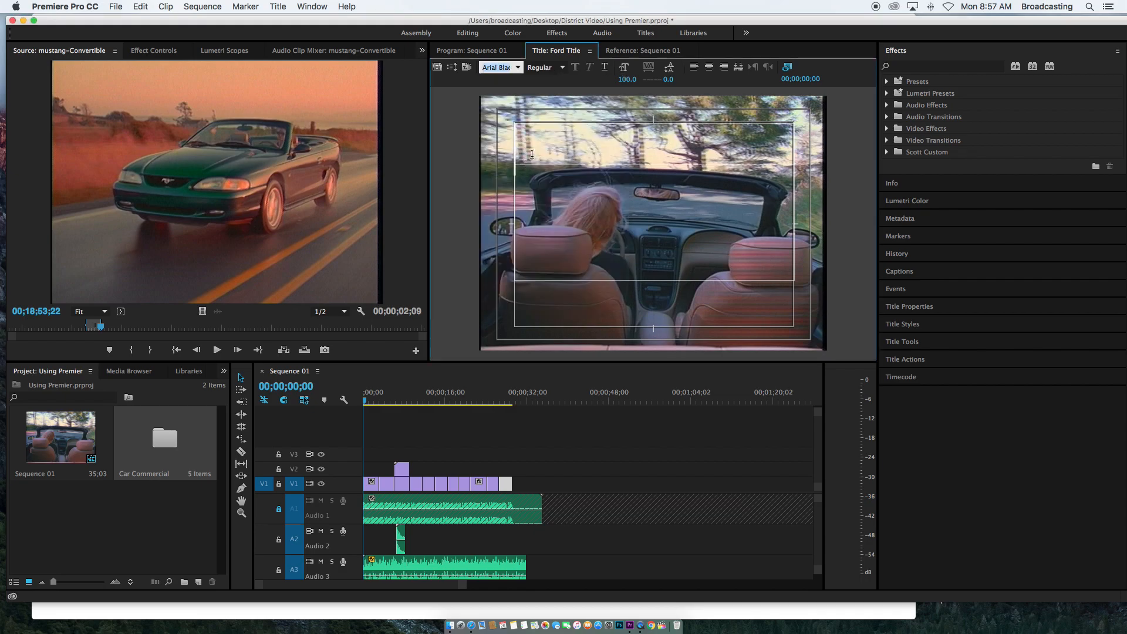
type("br")
left_click(519, 68)
scroll(526, 134, "up", 5)
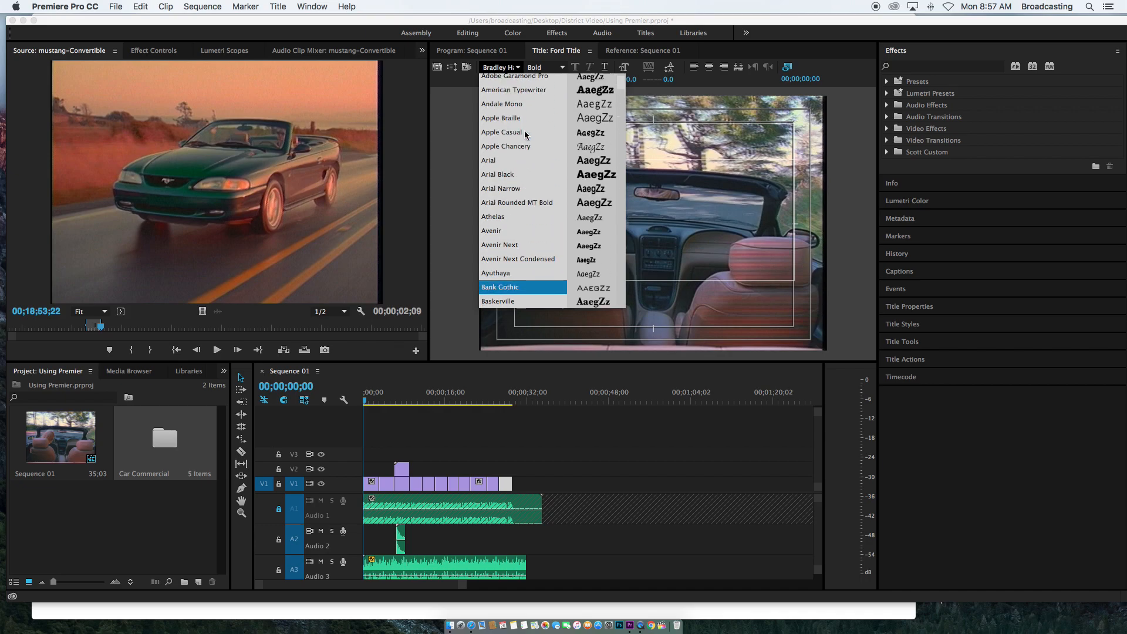
scroll(526, 134, "up", 2)
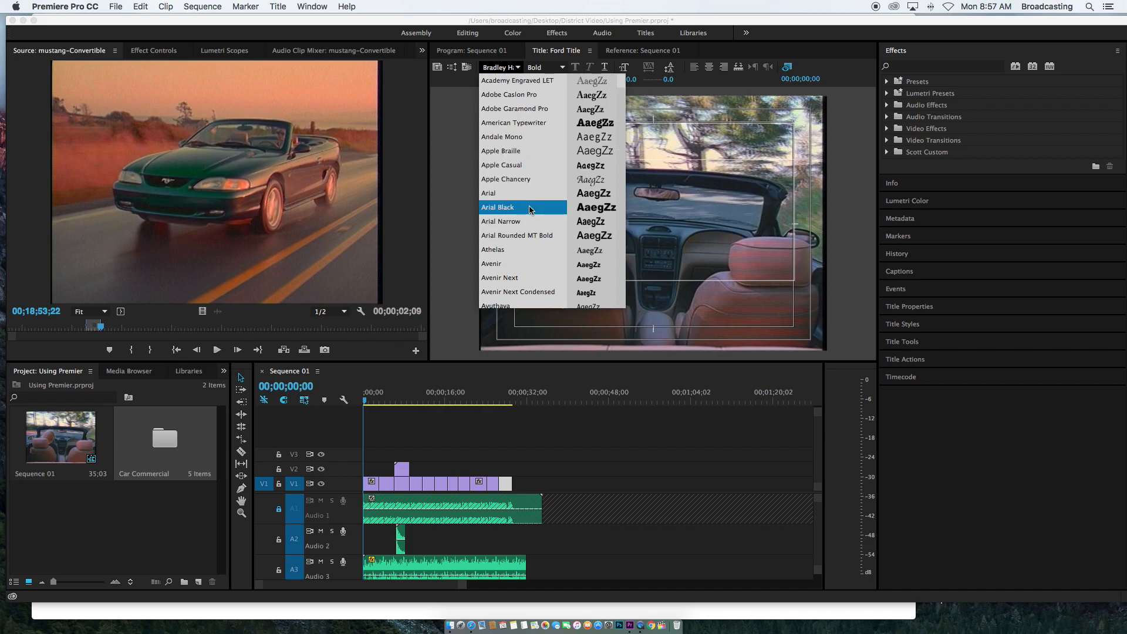
left_click(552, 208)
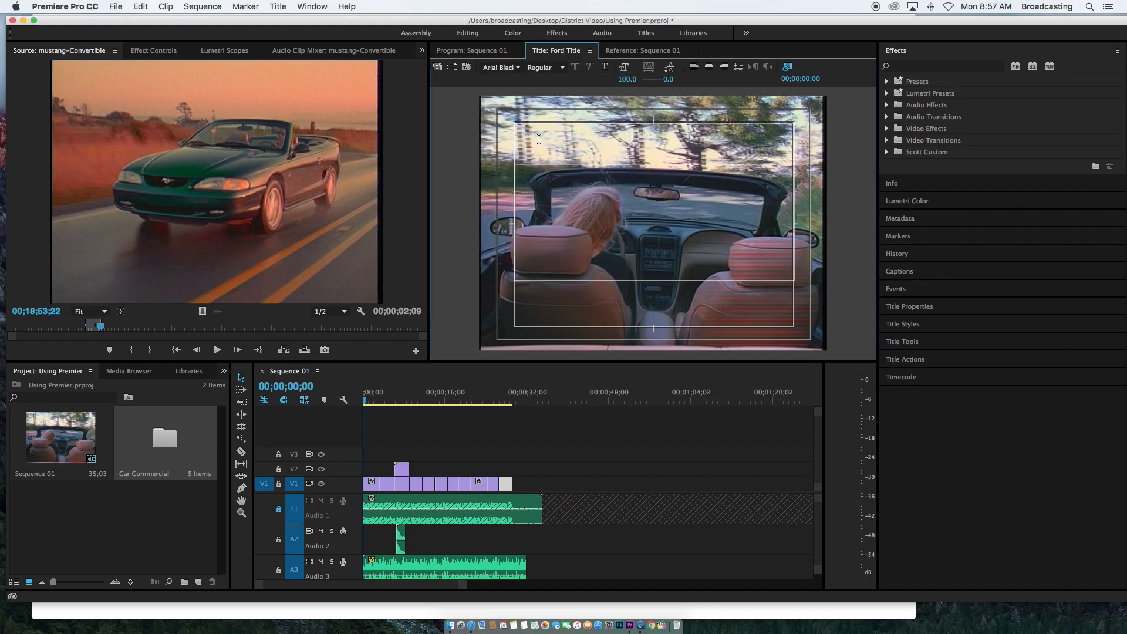
Enter the title text Brown Brothers Ford
type("Brown")
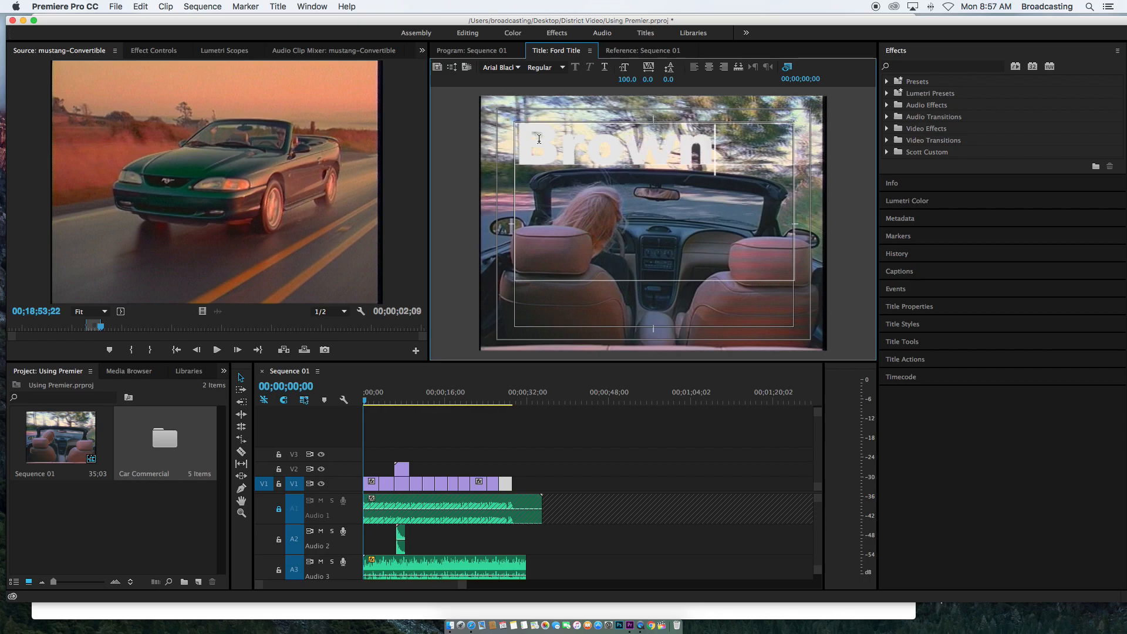
type(" Bro")
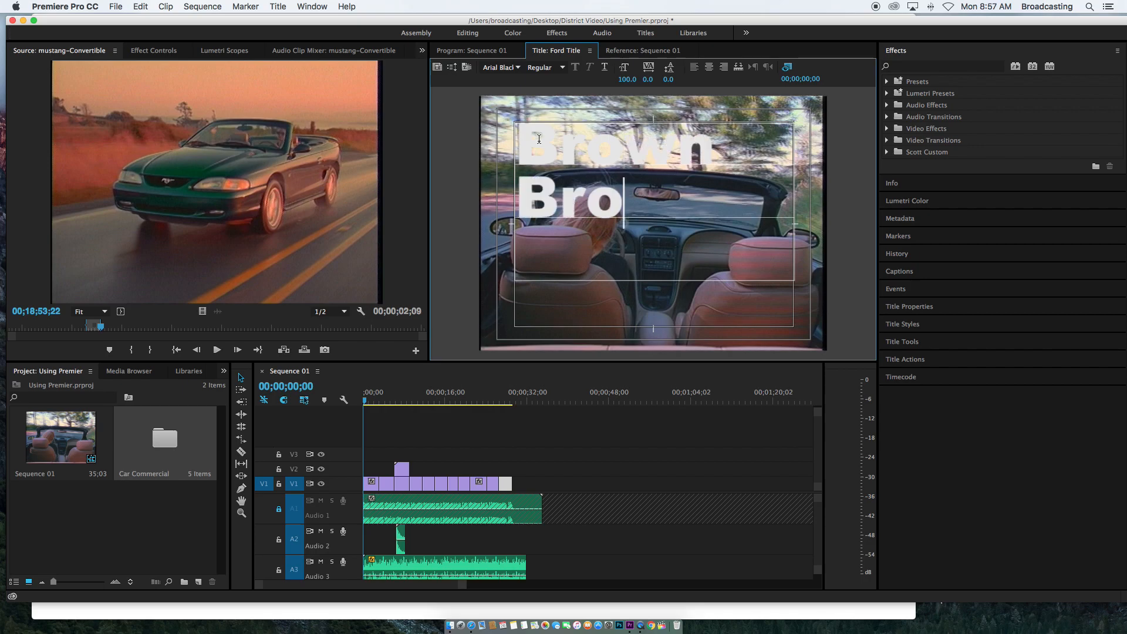
type("thers")
key("BackSpace")
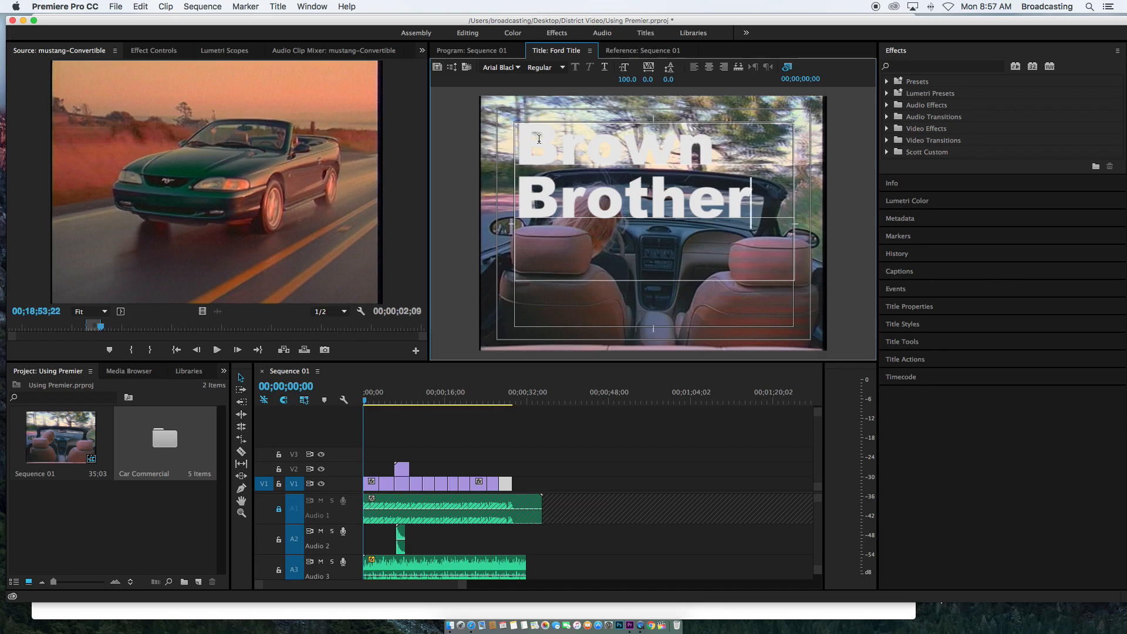
type("'s")
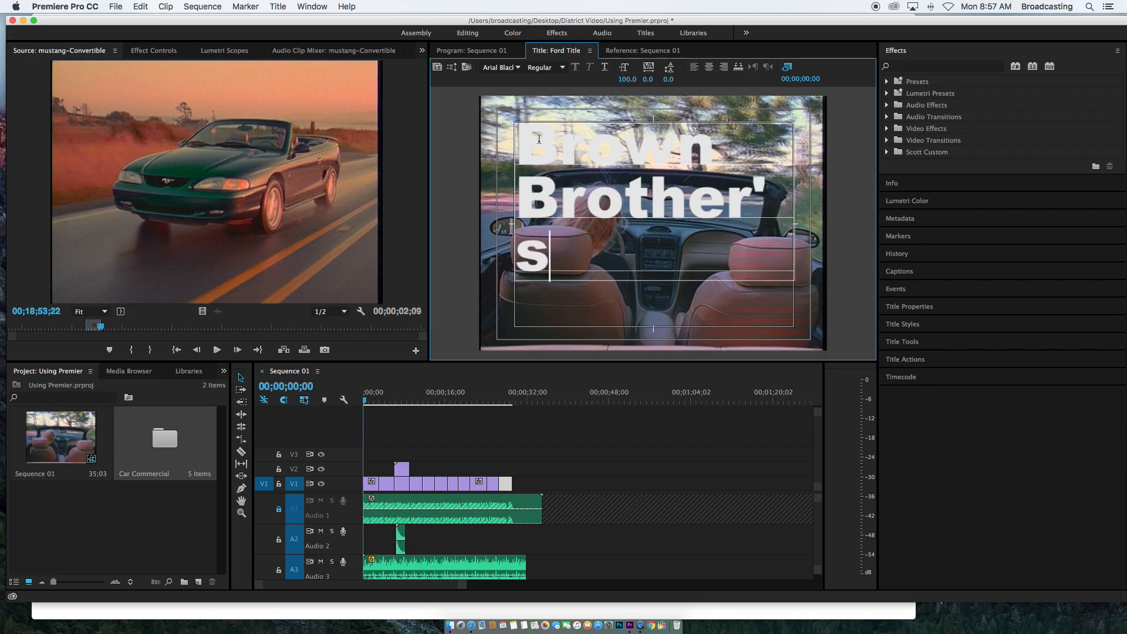
type(" F")
key("BackSpace")
key("BackSpace")
key("BackSpace")
key("BackSpace")
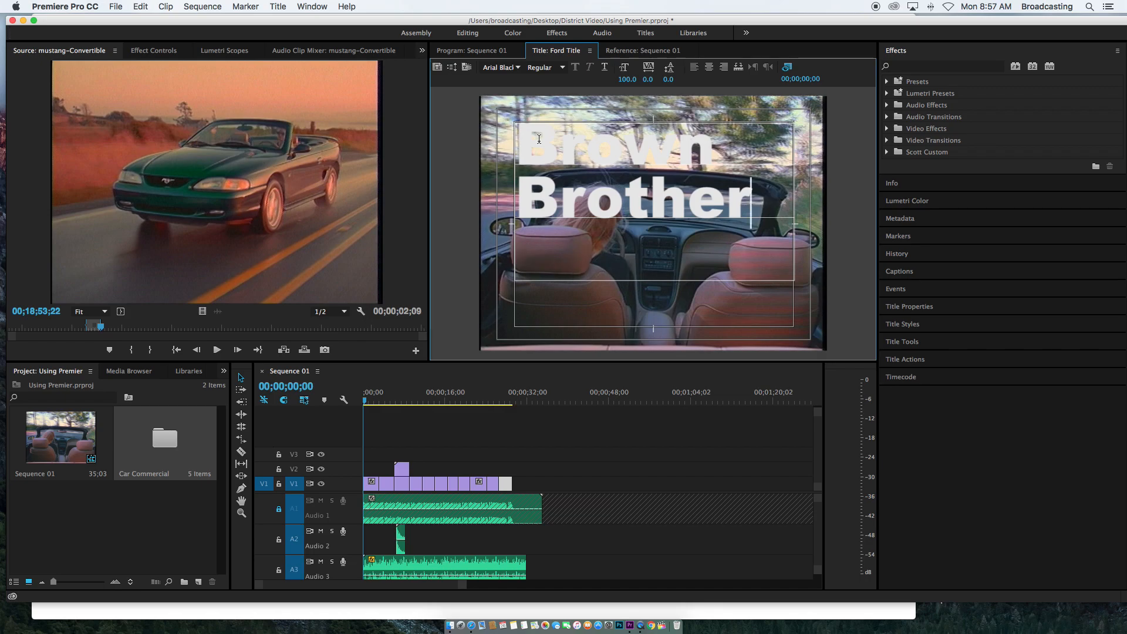
type("s'")
key("BackSpace")
type("For")
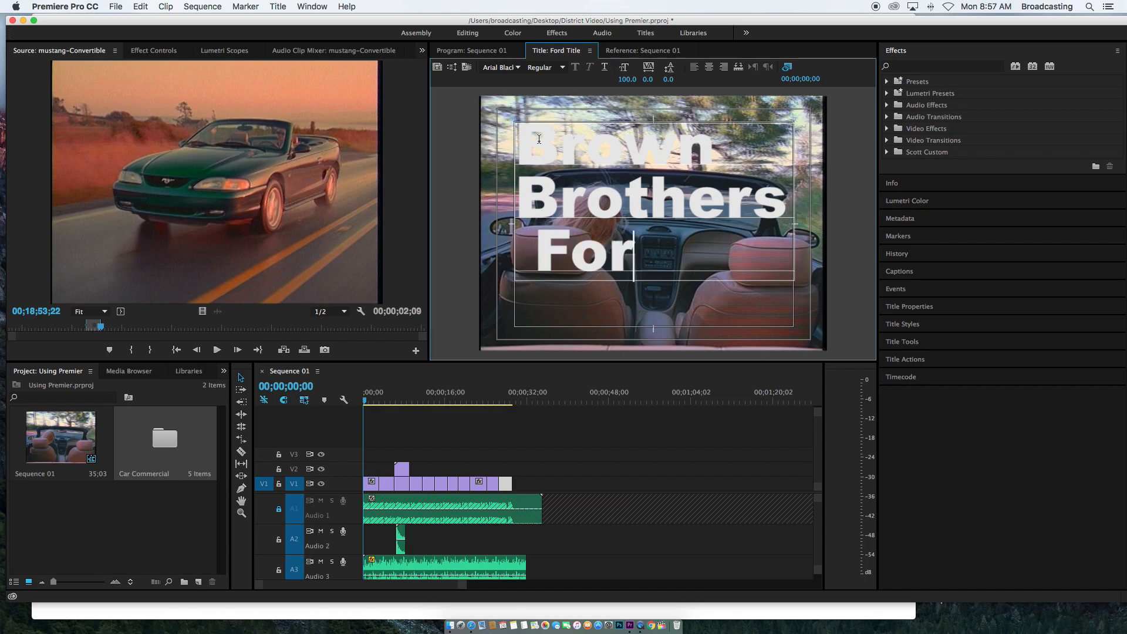
type("d")
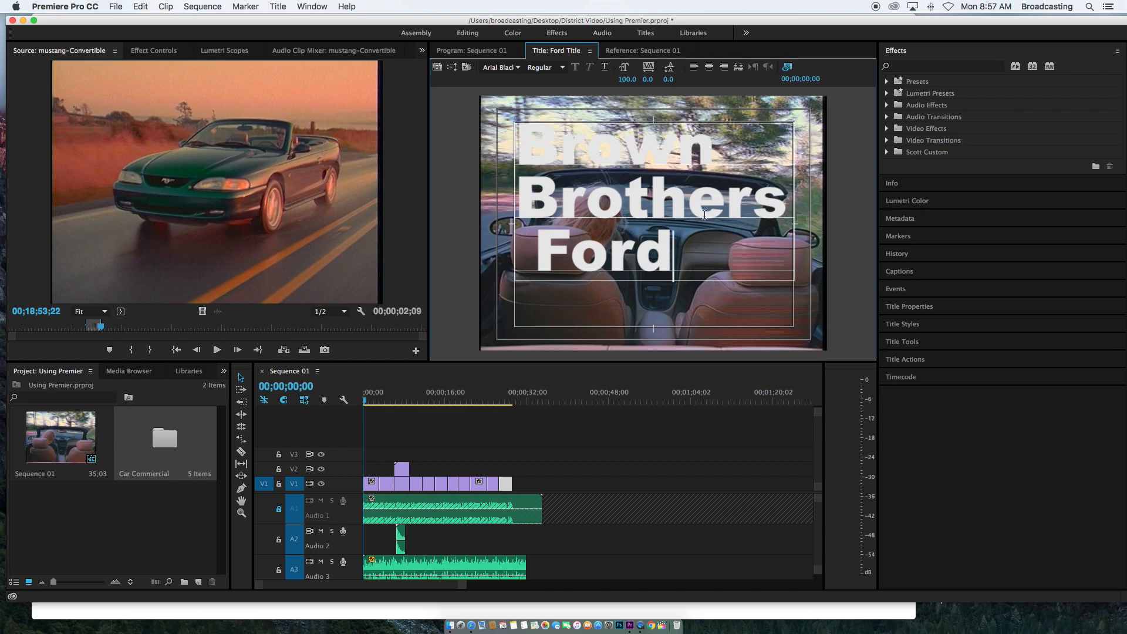
Select all the title text and set its font size to 40
left_click_drag(674, 259, 505, 154)
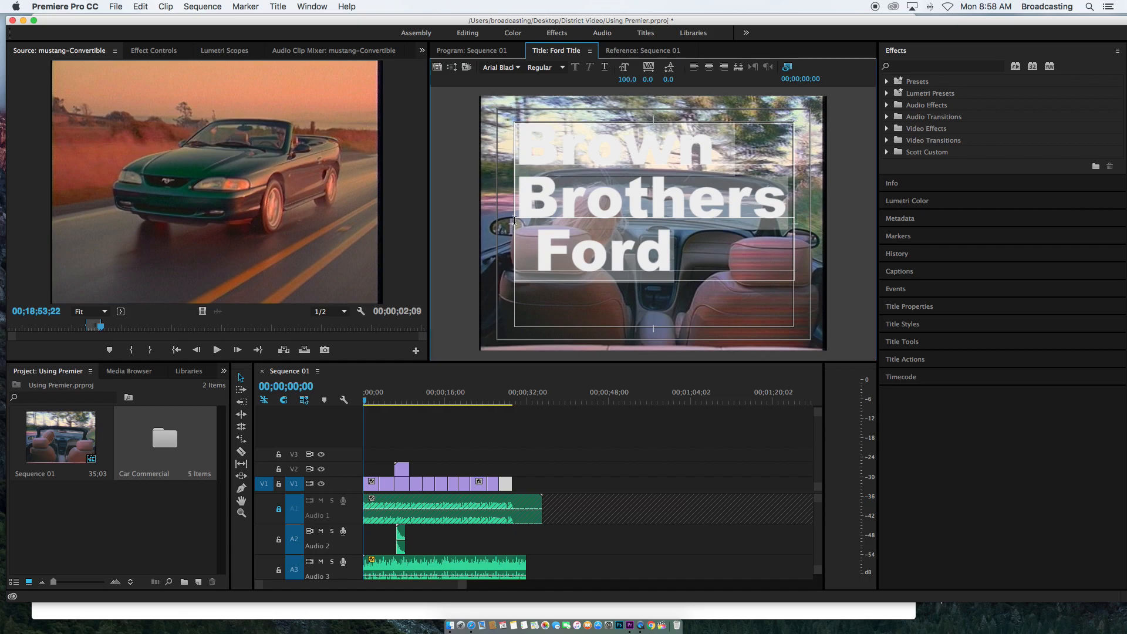
left_click(629, 79)
type("50")
key("Return")
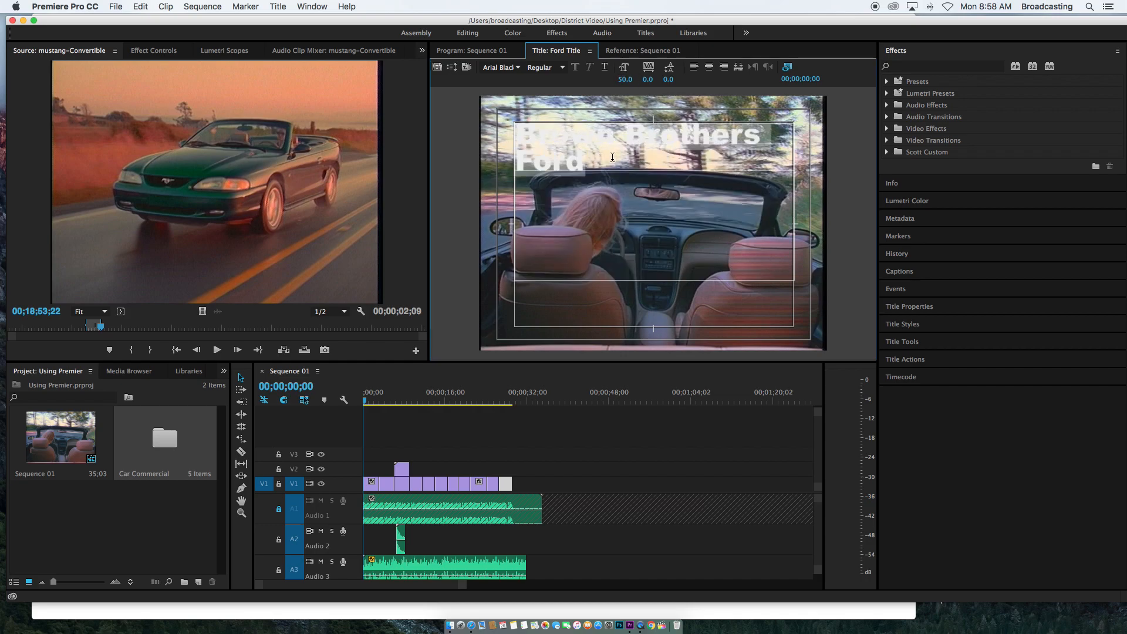
left_click(631, 79)
type("40")
key("Return")
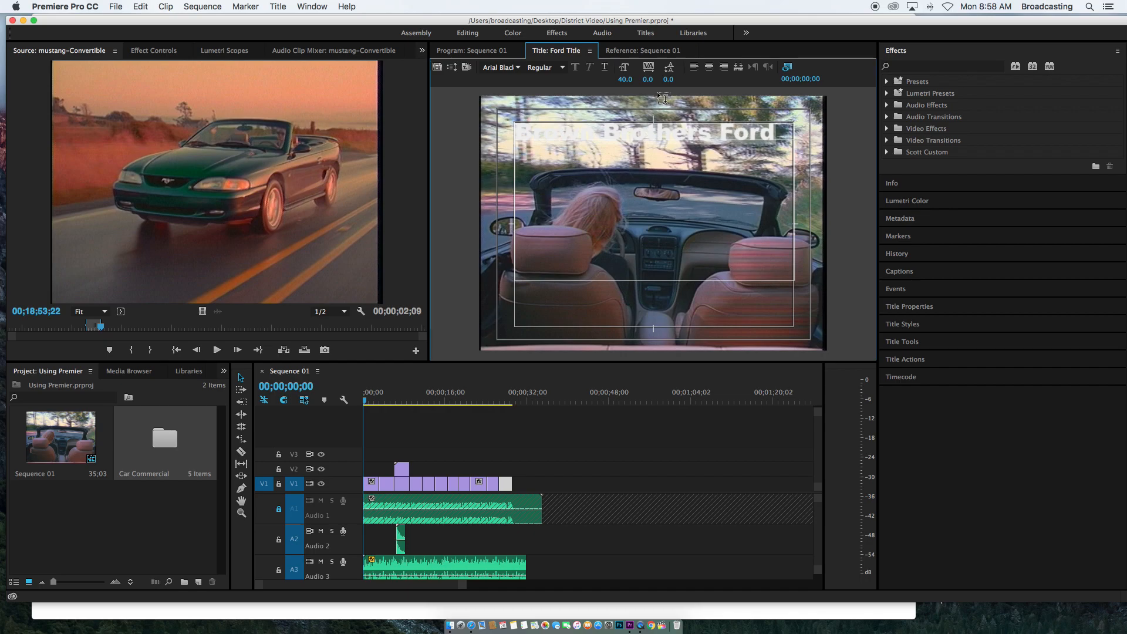
Center-align the title text and select the text object with the Selection tool
left_click(709, 67)
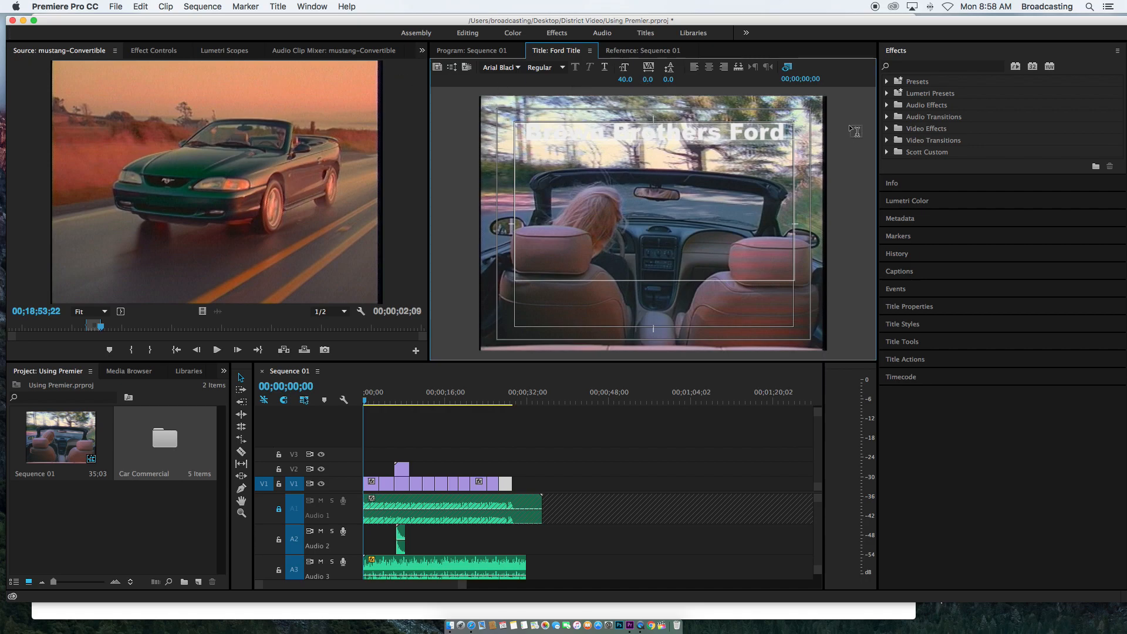
left_click(721, 139)
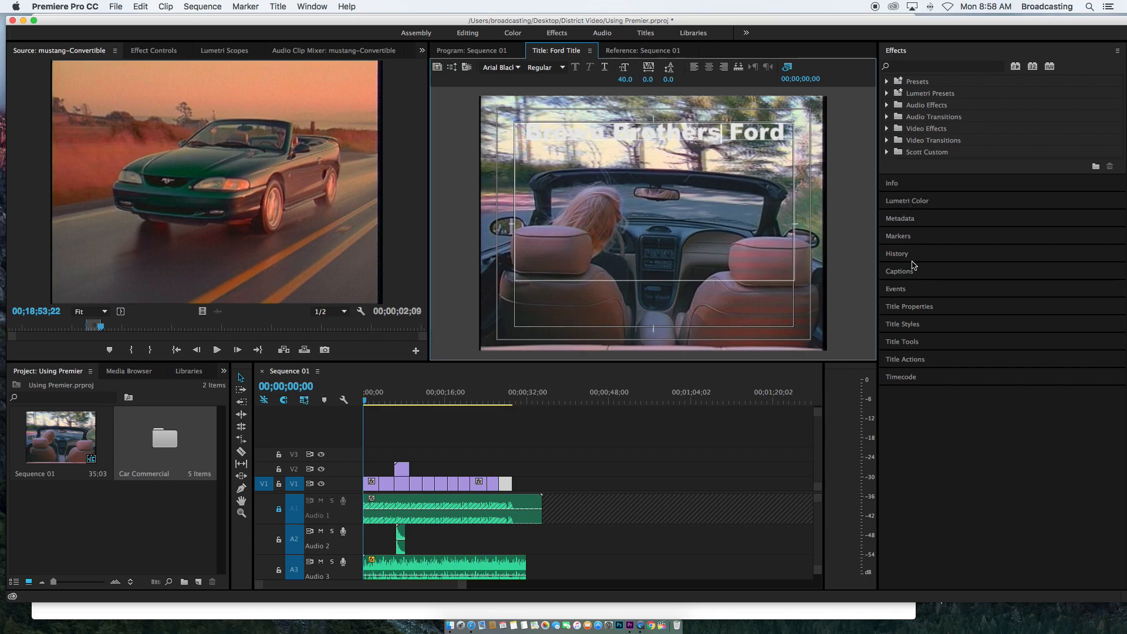
left_click(902, 342)
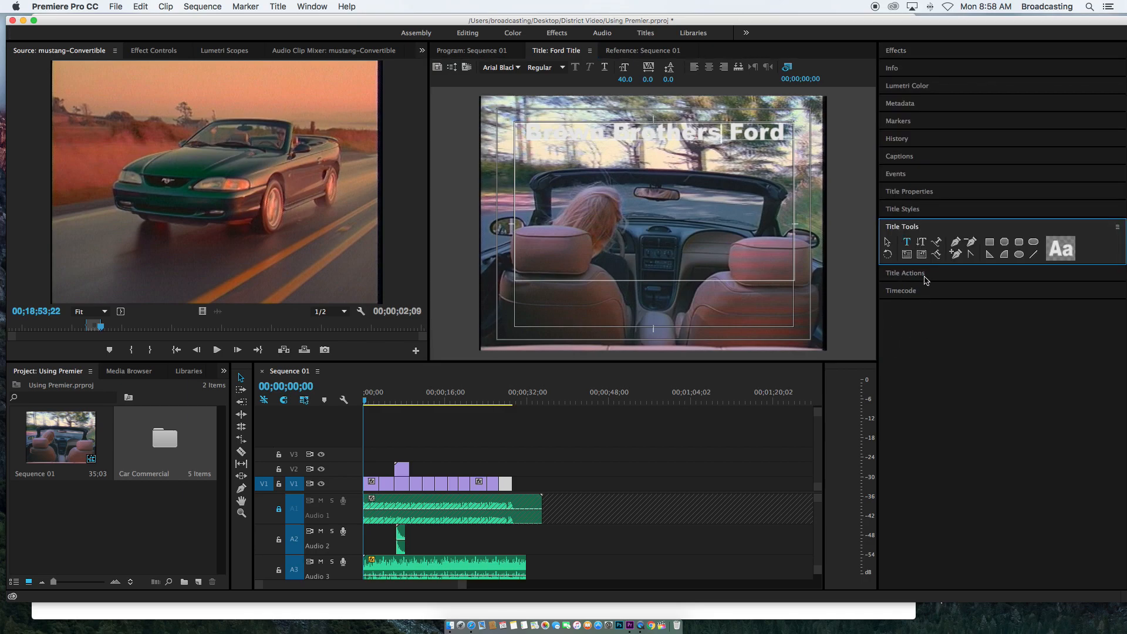
left_click(888, 243)
mouse_move(669, 136)
left_mouse_down()
mouse_move(674, 321)
mouse_move(668, 142)
mouse_move(648, 121)
mouse_move(668, 123)
mouse_move(671, 139)
left_mouse_up()
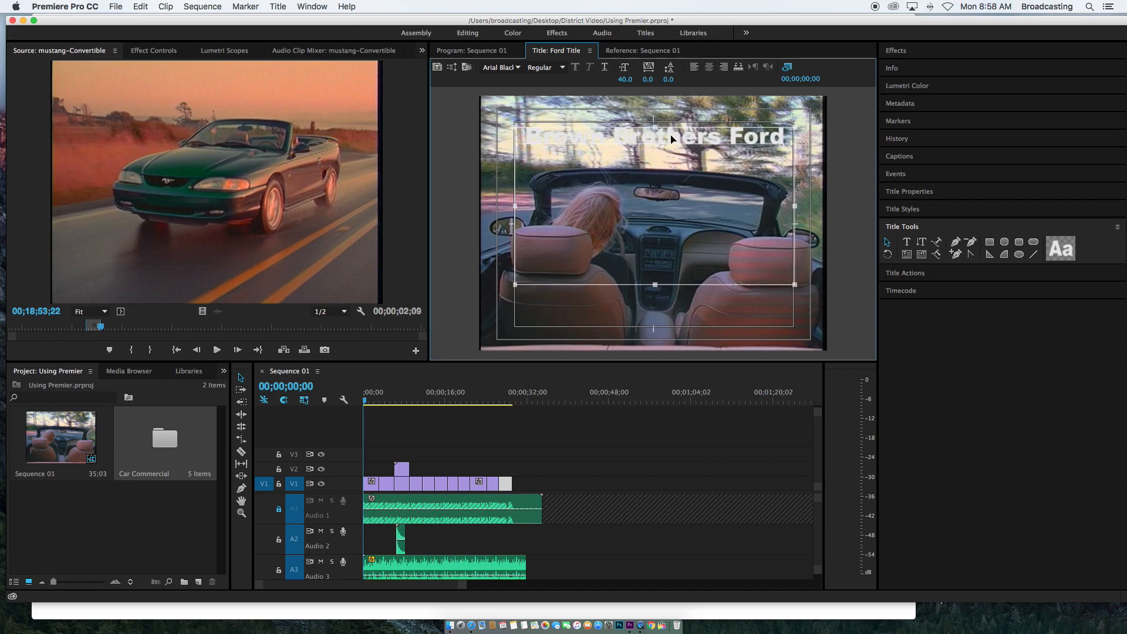
Open the title styles and try several styles on the text, such as Birch Black 80 and Poplar Black 80
left_click(915, 210)
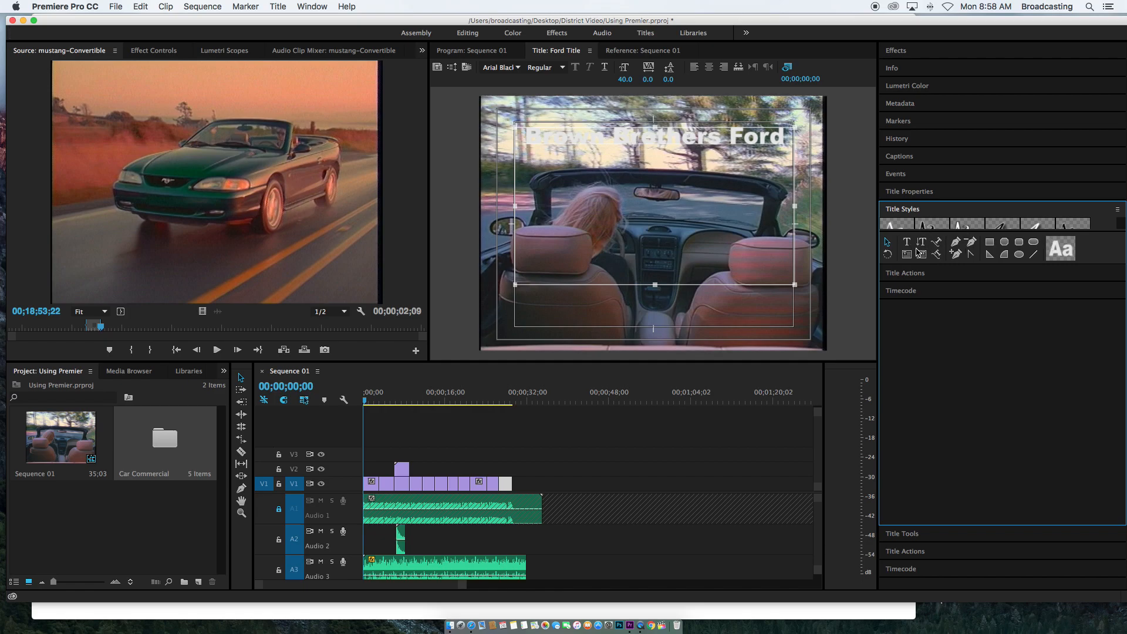
left_click(1090, 234)
left_click(1107, 241)
left_click(907, 223)
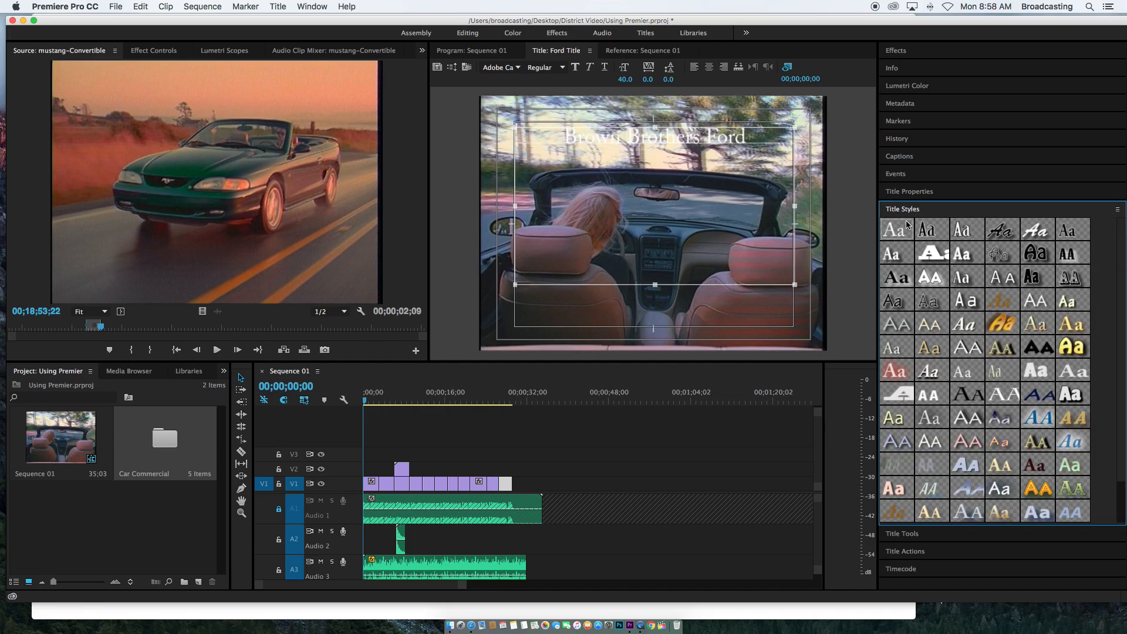
left_click(933, 232)
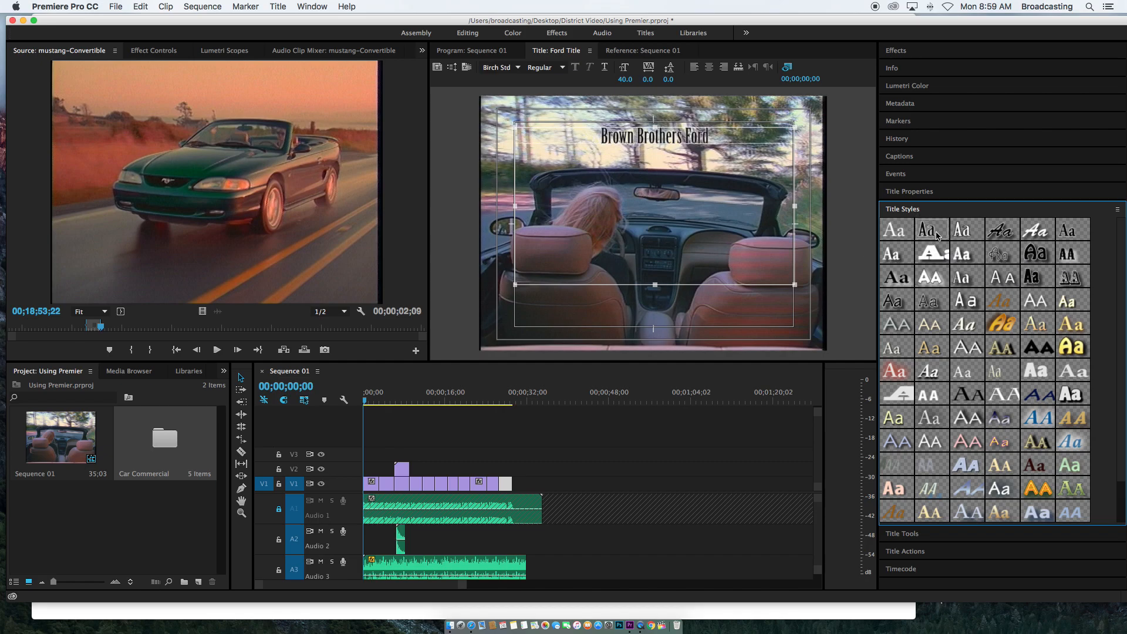
left_click(1031, 279)
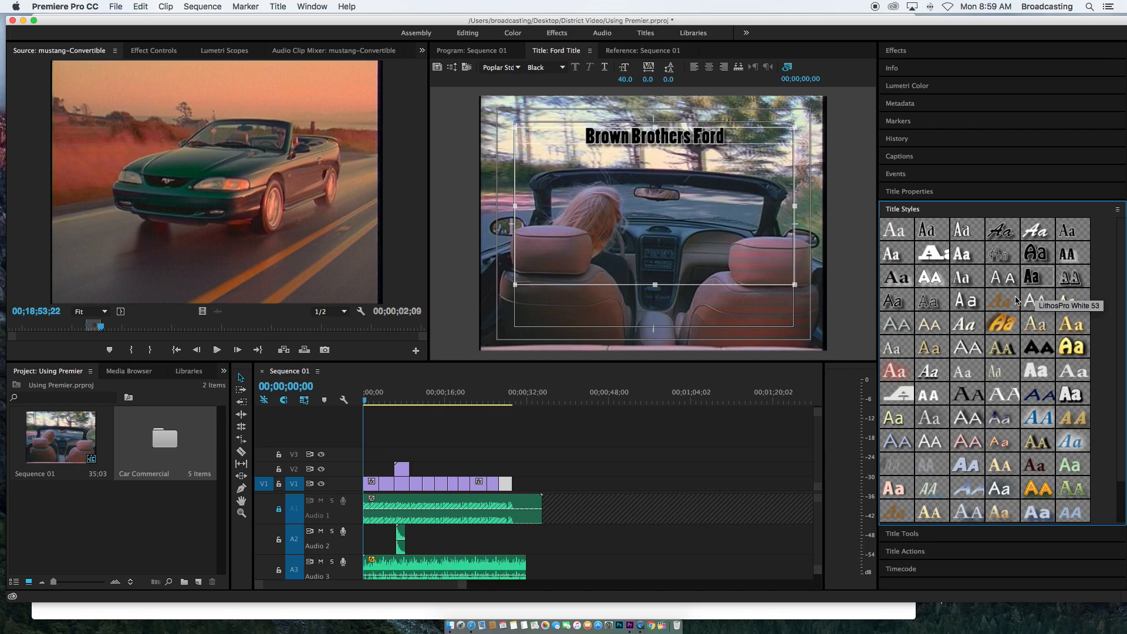
Apply the Hobo Black 75 title style to the text
left_click(999, 324)
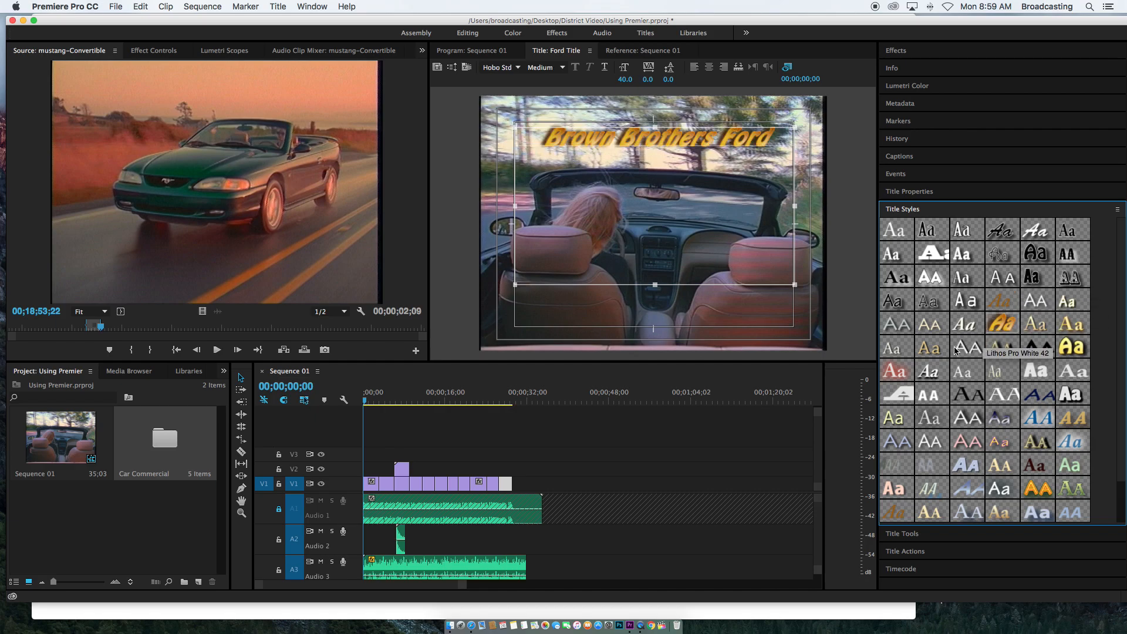
left_click(1035, 420)
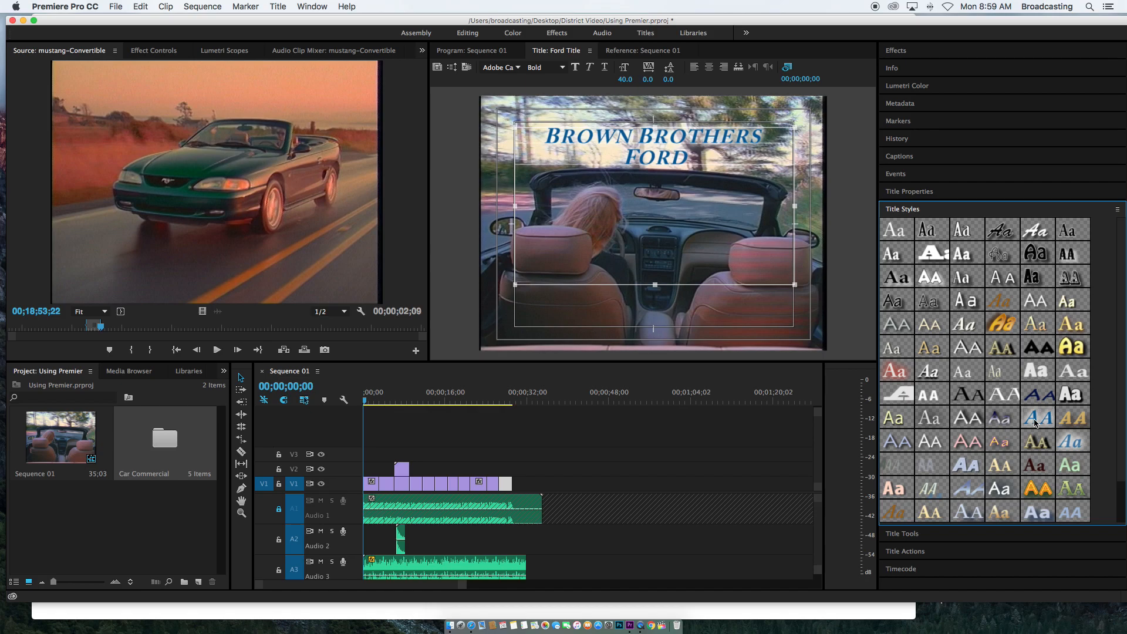
left_click(1031, 277)
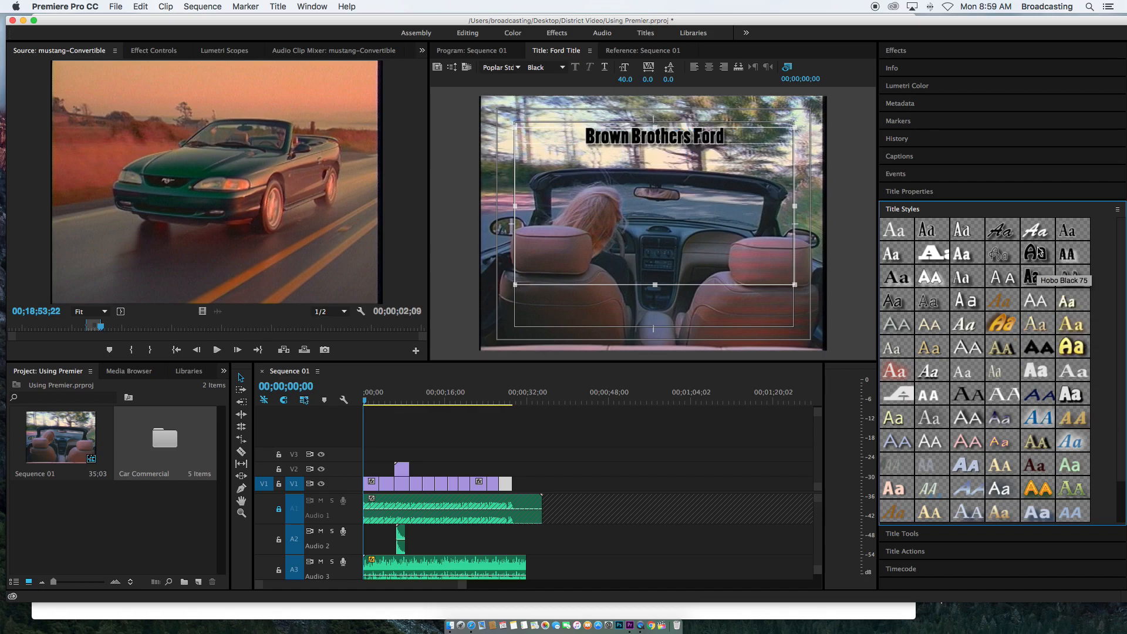
left_click(1038, 252)
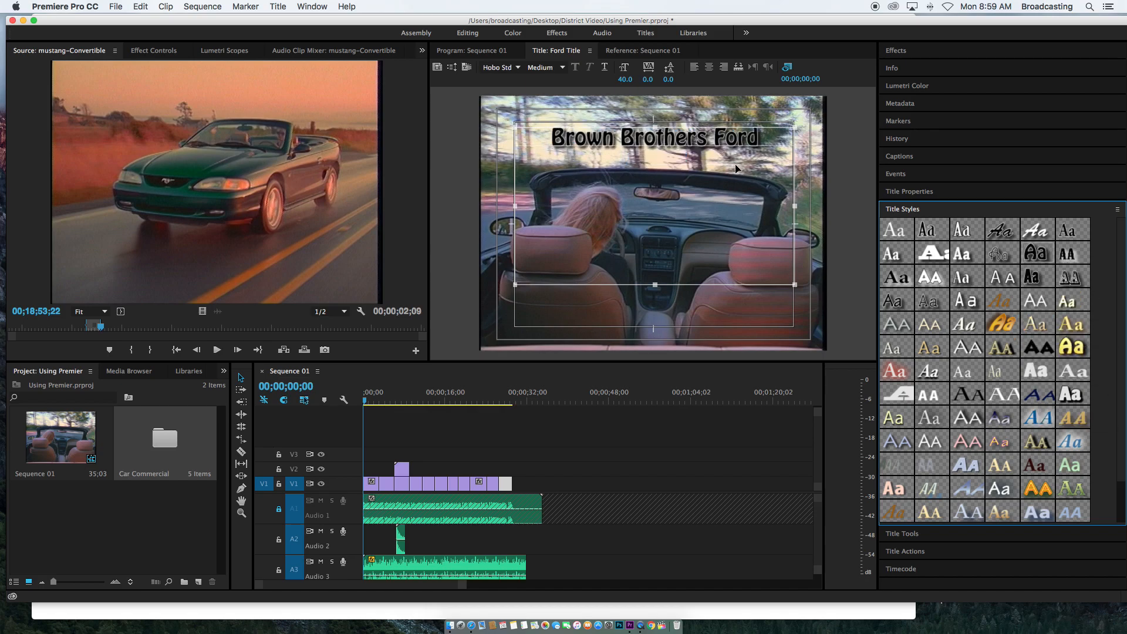
Set the title text's font size to 50
left_click(627, 79)
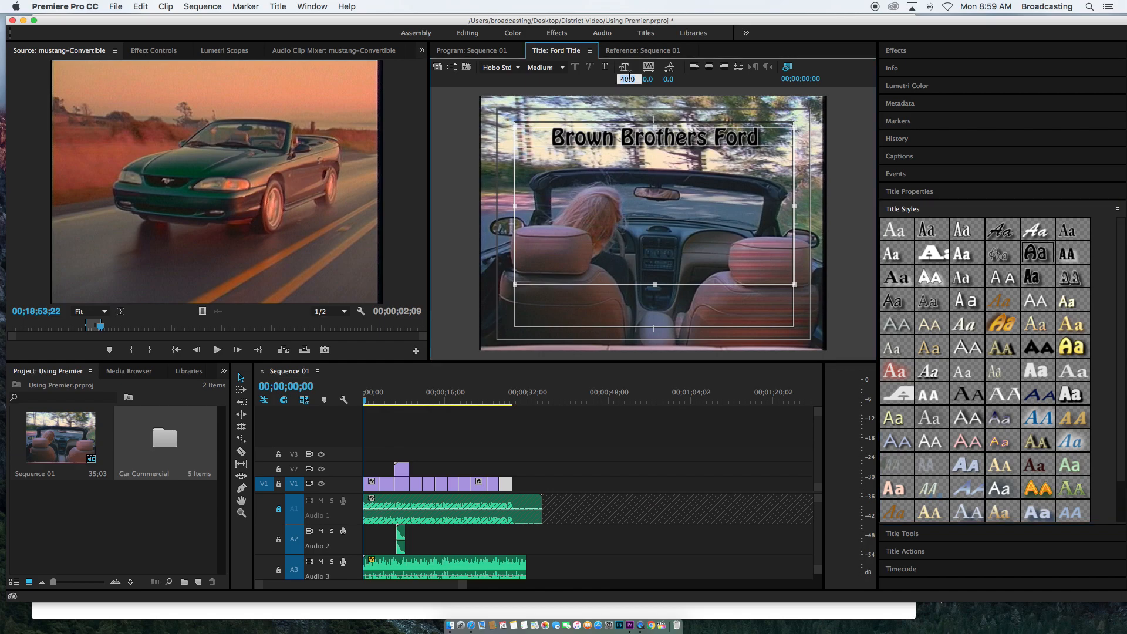
type("50")
key("Return")
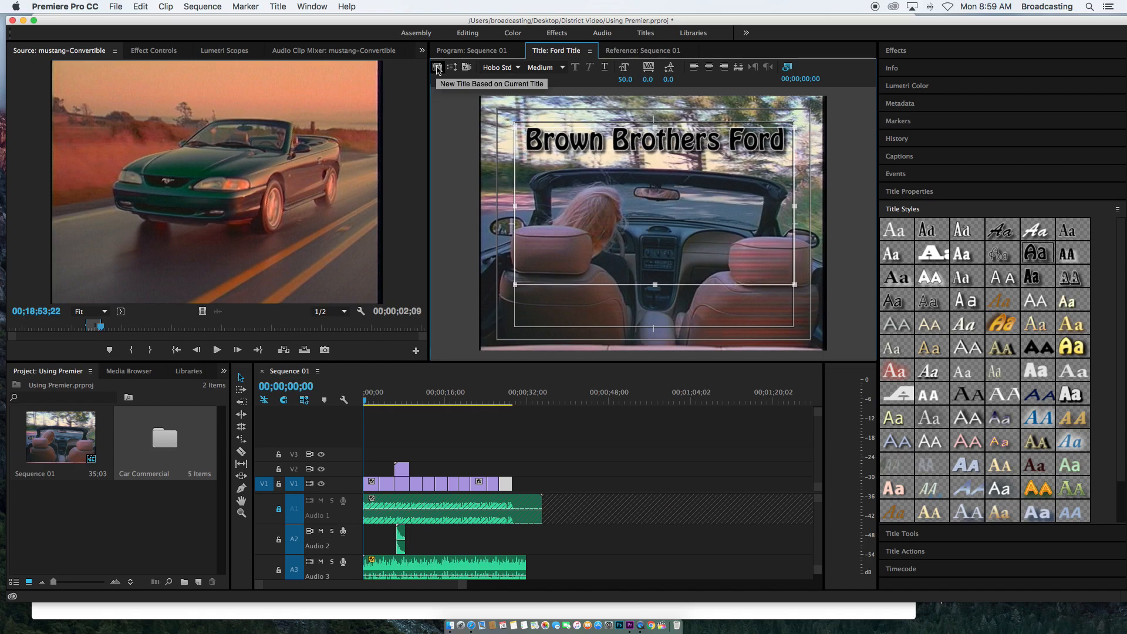
Close the title editor and place the Ford Title clip on track V2 at the start of the sequence
left_click(590, 50)
left_click(609, 63)
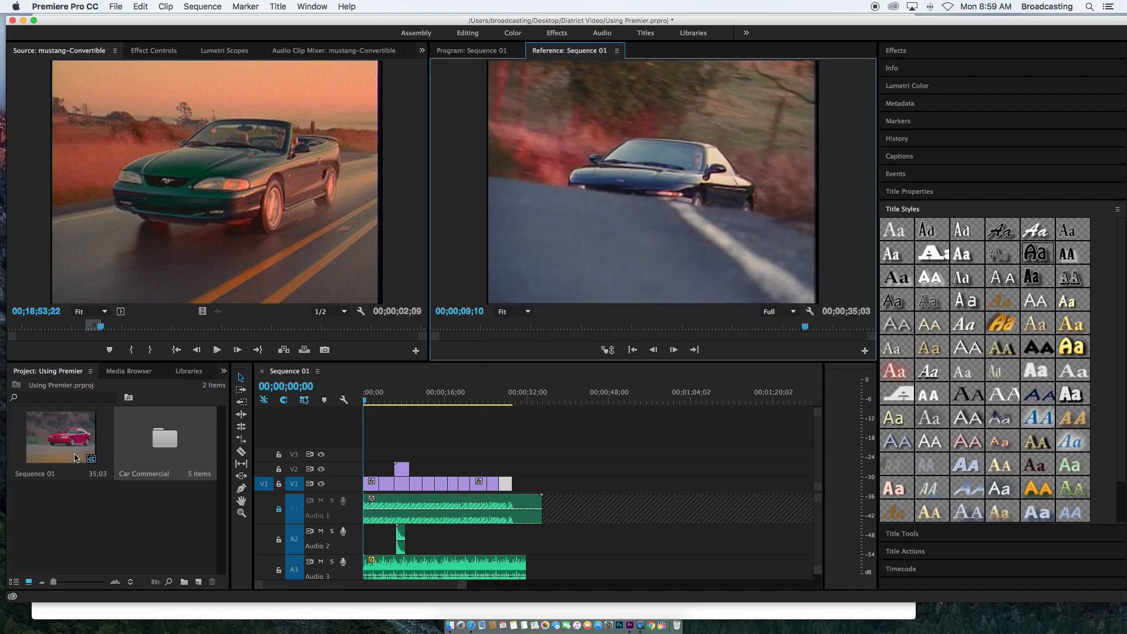
double_click(164, 439)
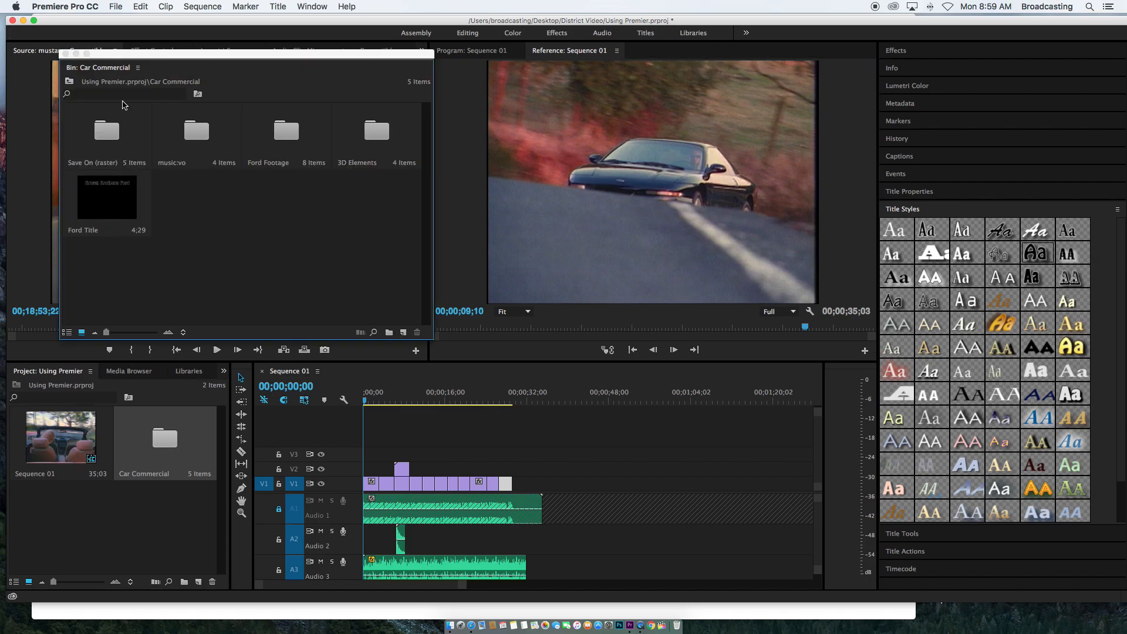
left_click_drag(107, 194, 362, 468)
left_click_drag(361, 468, 362, 468)
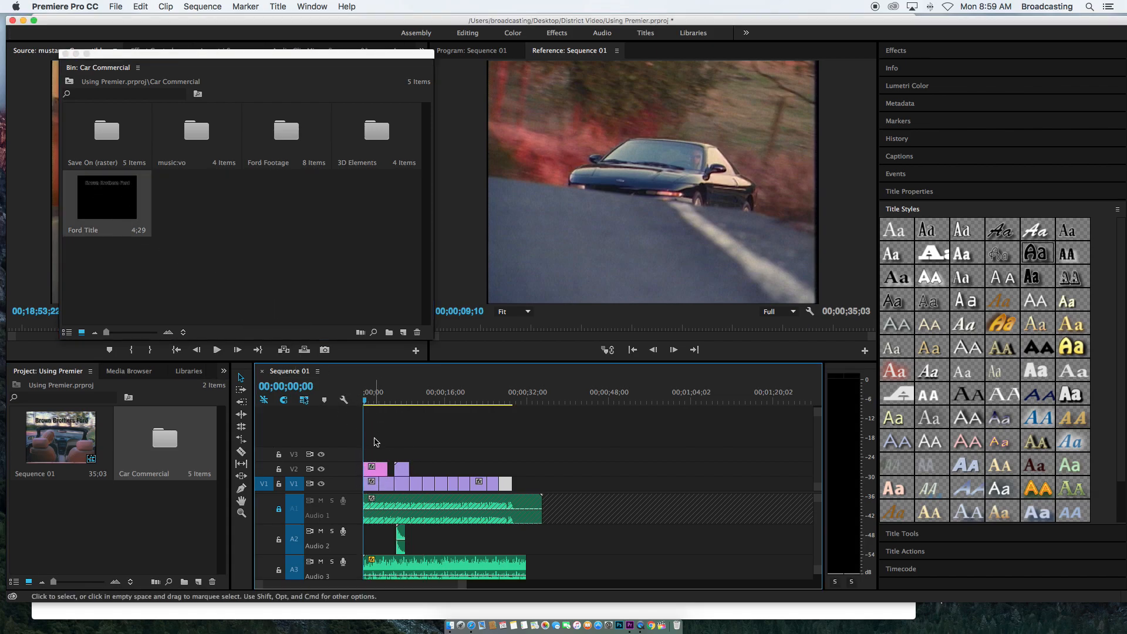
Play the sequence from the start to preview the title over the footage
left_click(368, 401)
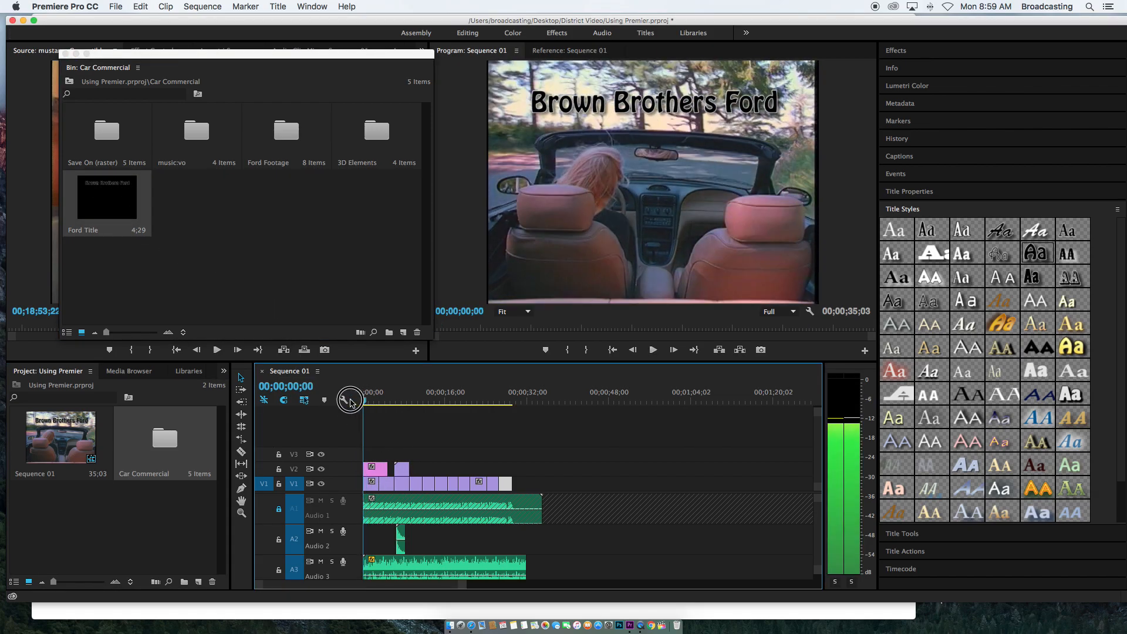
key("space")
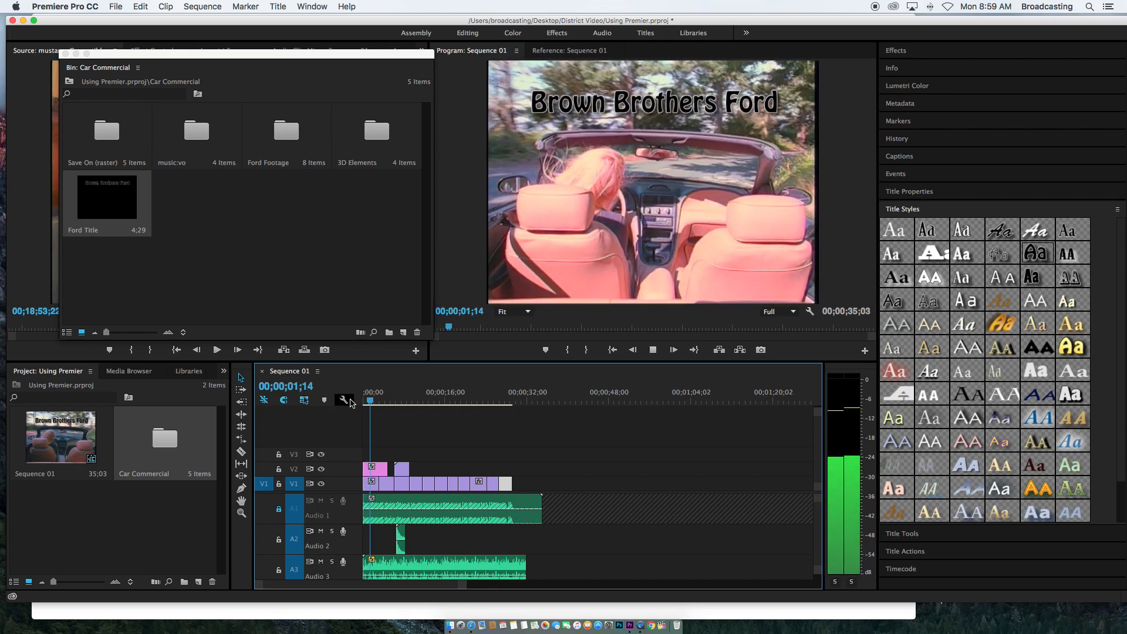
key("space")
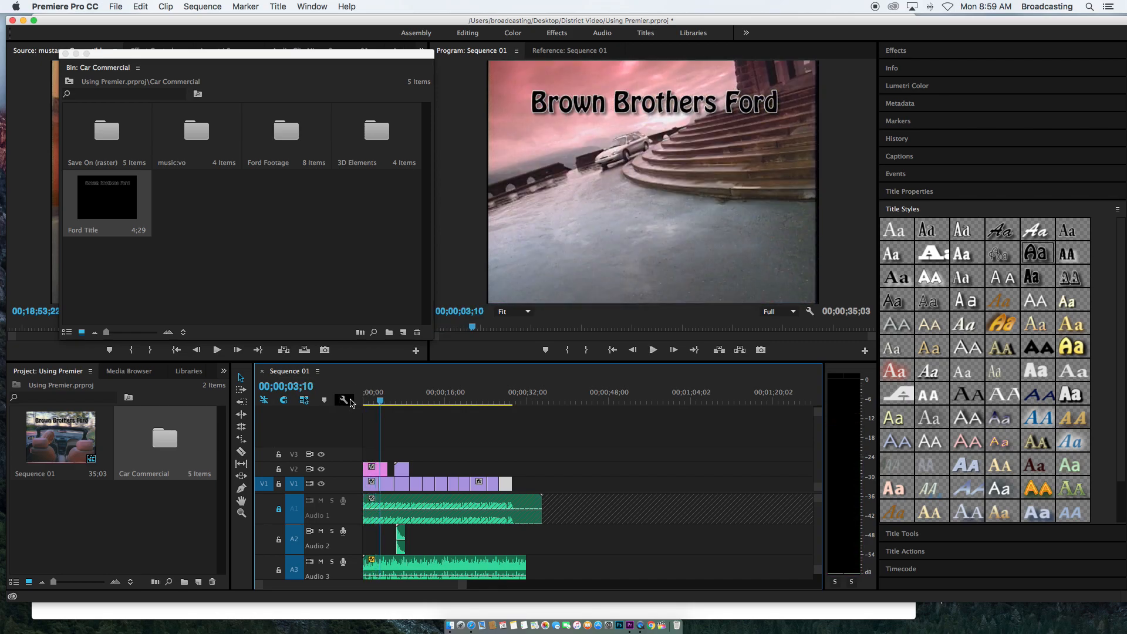
Shorten the end of the Ford Title clip and preview it from the start of the sequence
left_click_drag(382, 470, 378, 470)
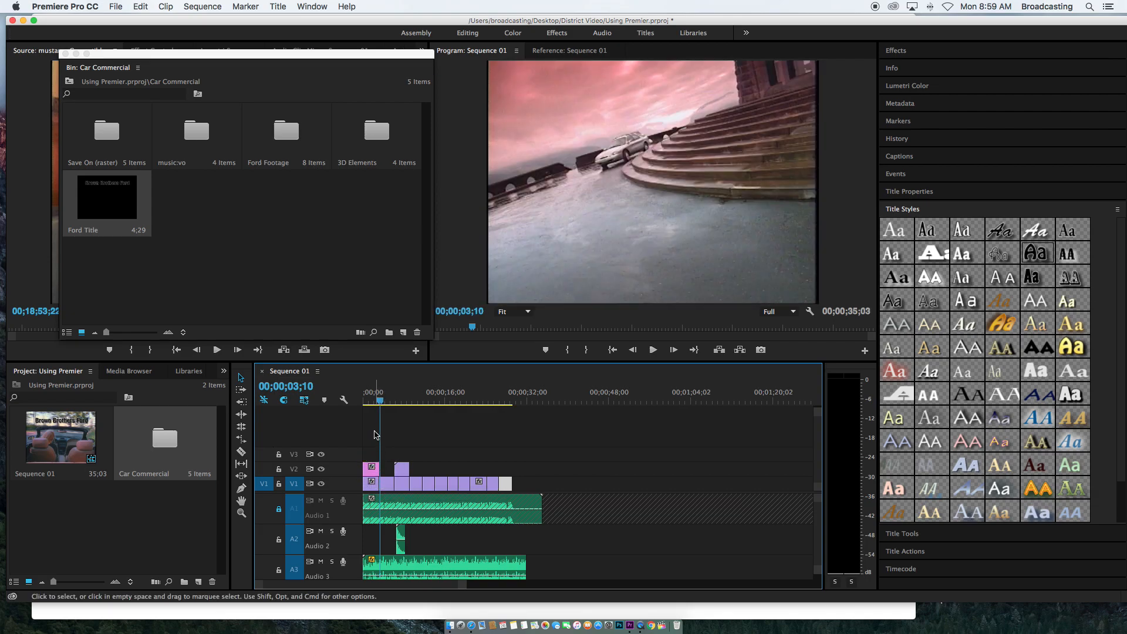
left_click_drag(378, 401, 357, 403)
key("space")
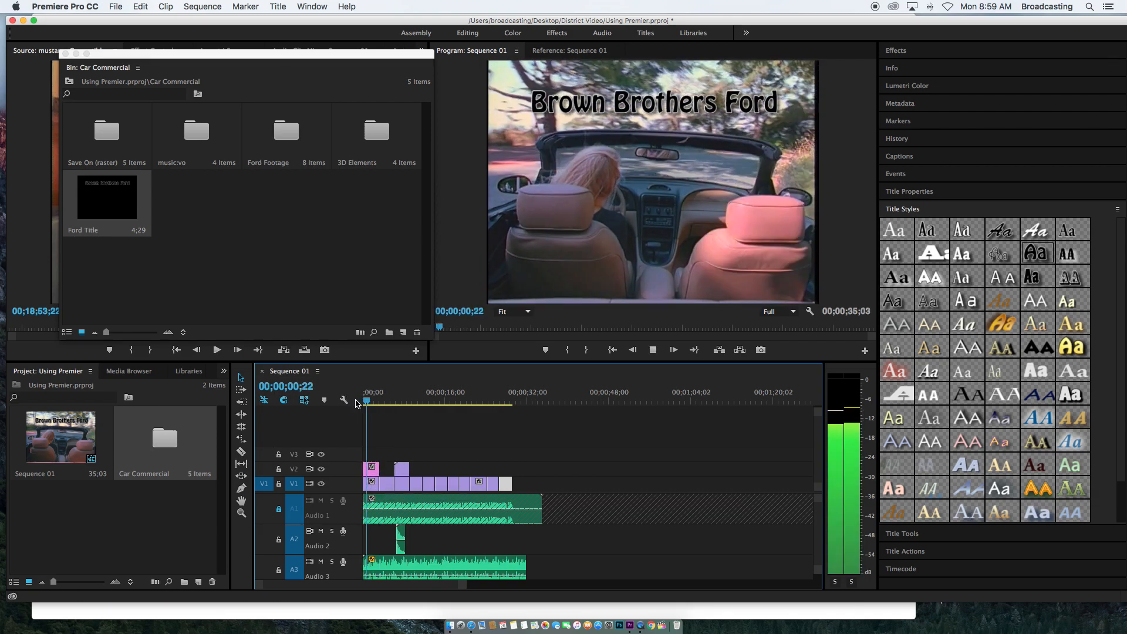
key("space")
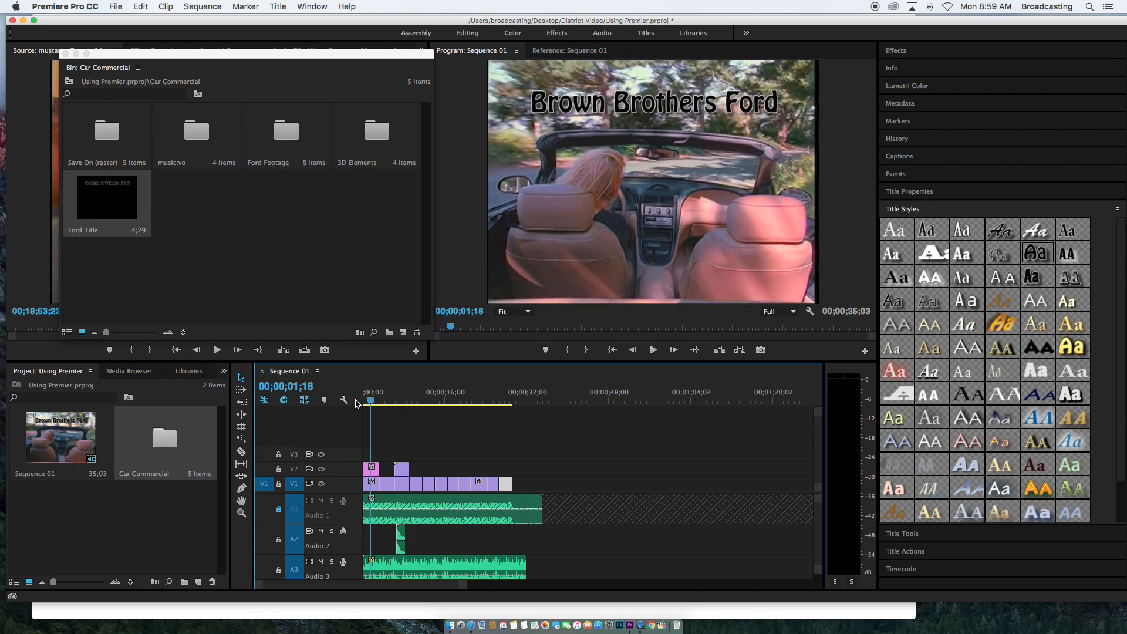
Apply the Cross Dissolve video transition to the Ford Title clip on V2
left_click(934, 58)
left_click(888, 140)
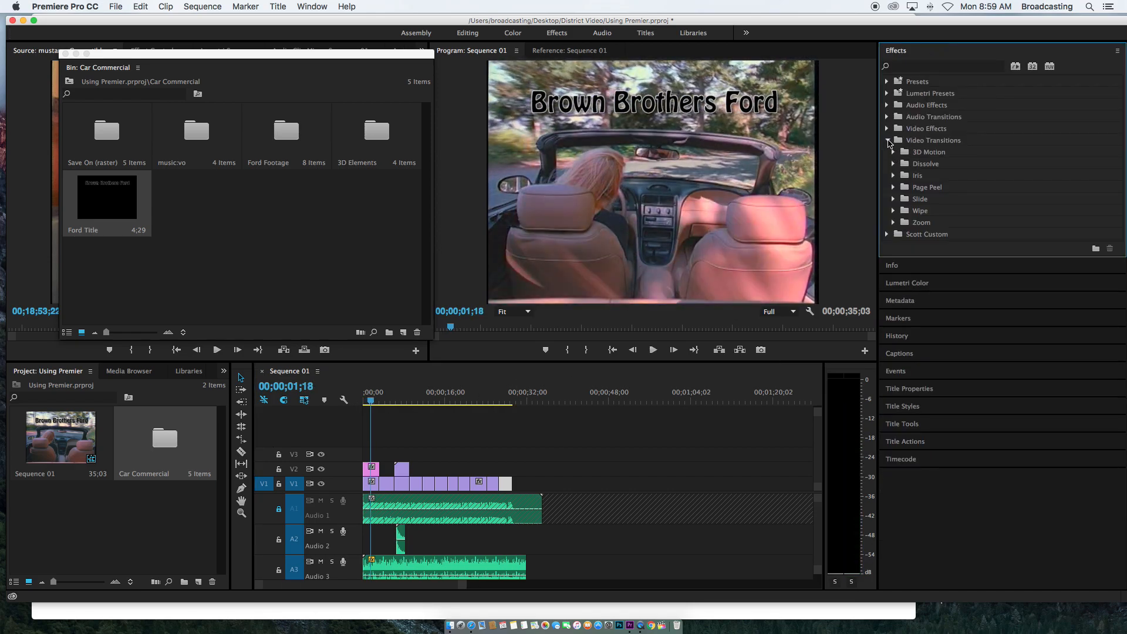
left_click(893, 164)
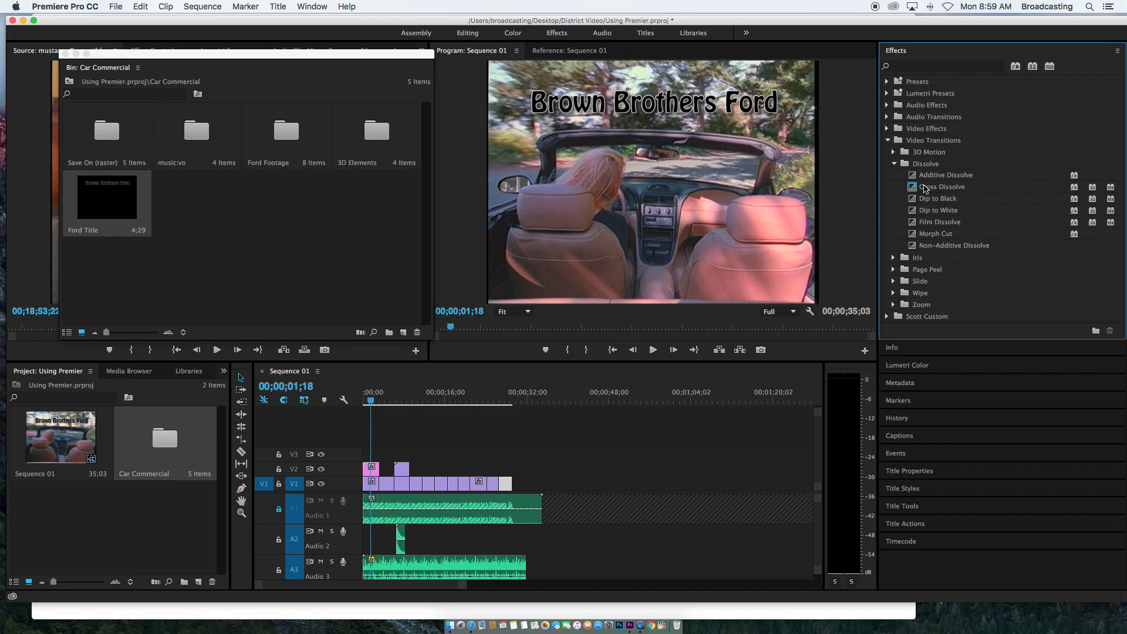
left_click_drag(917, 189, 373, 469)
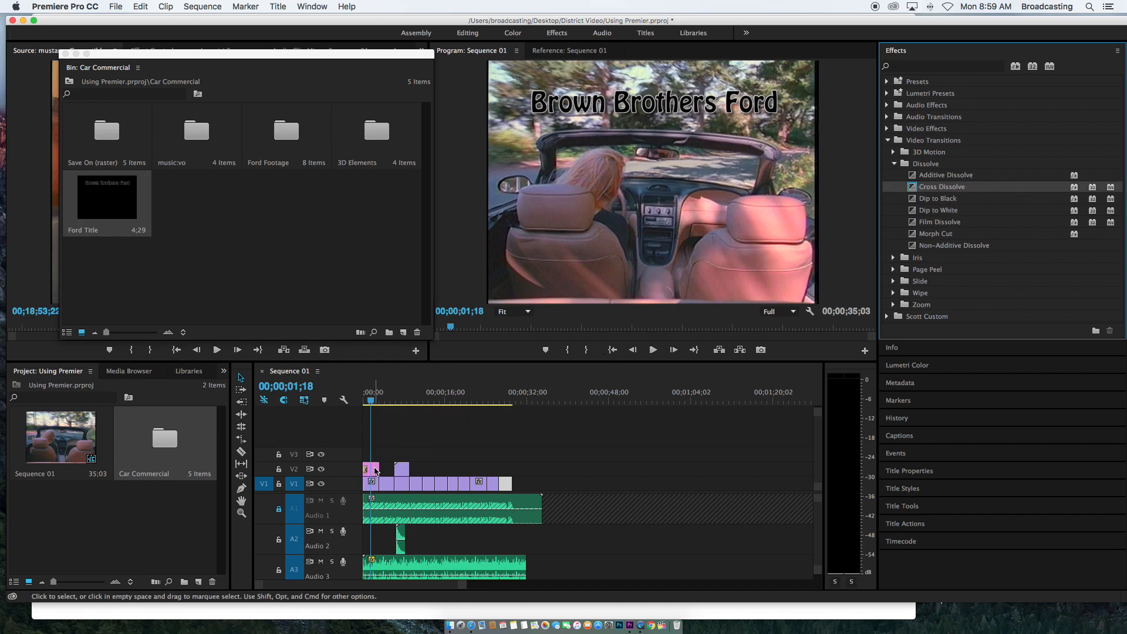
left_click_drag(940, 188, 376, 469)
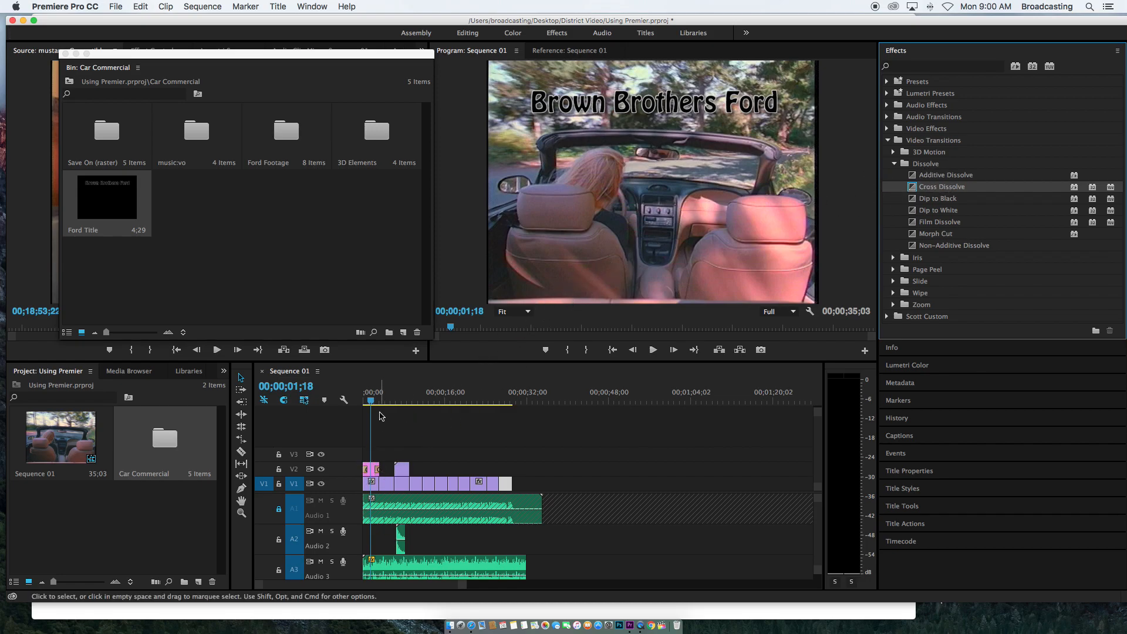
Play the sequence from the start to preview the title dissolve
left_click_drag(372, 401, 343, 401)
key("space")
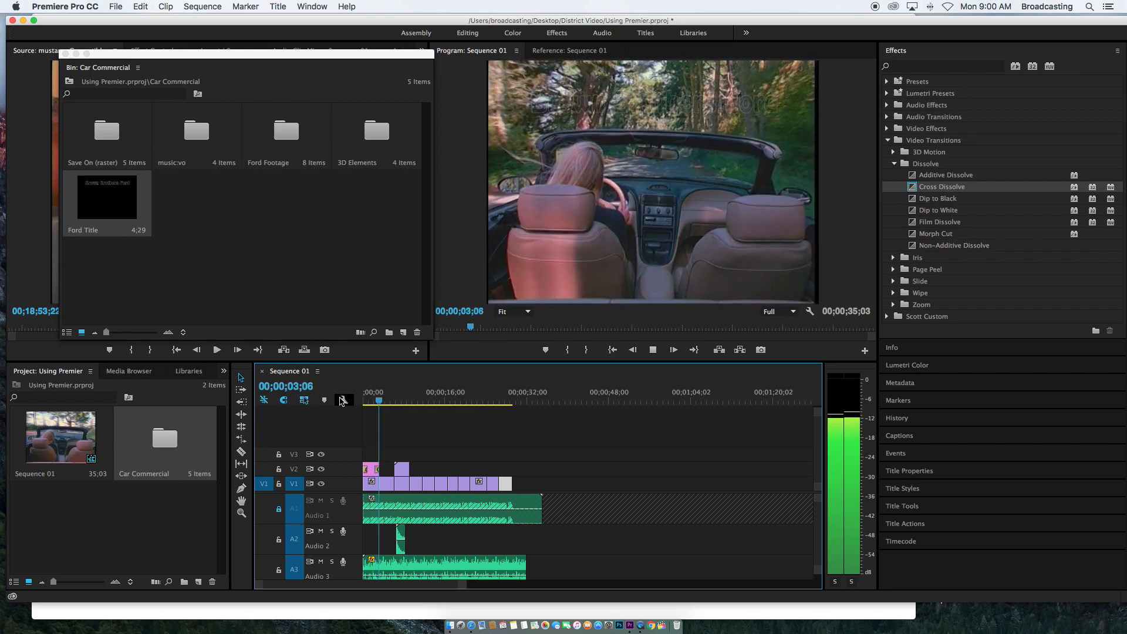
key("space")
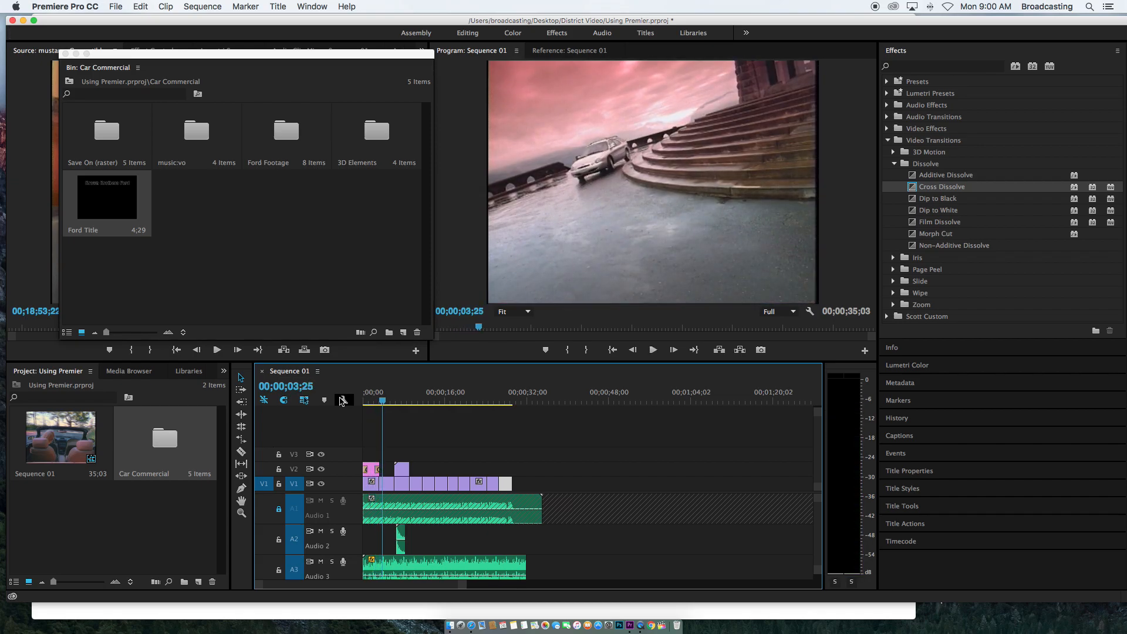
Move to the end of the sequence and create a new Default Roll title named Credits
left_click(512, 401)
left_click_drag(512, 402, 514, 402)
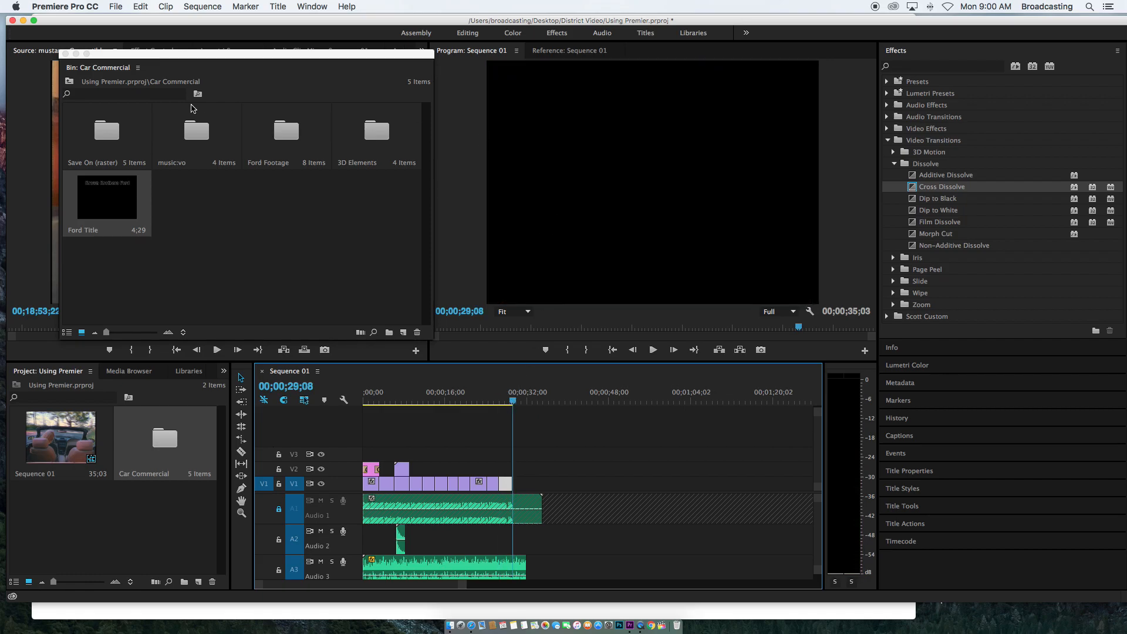
left_click(65, 54)
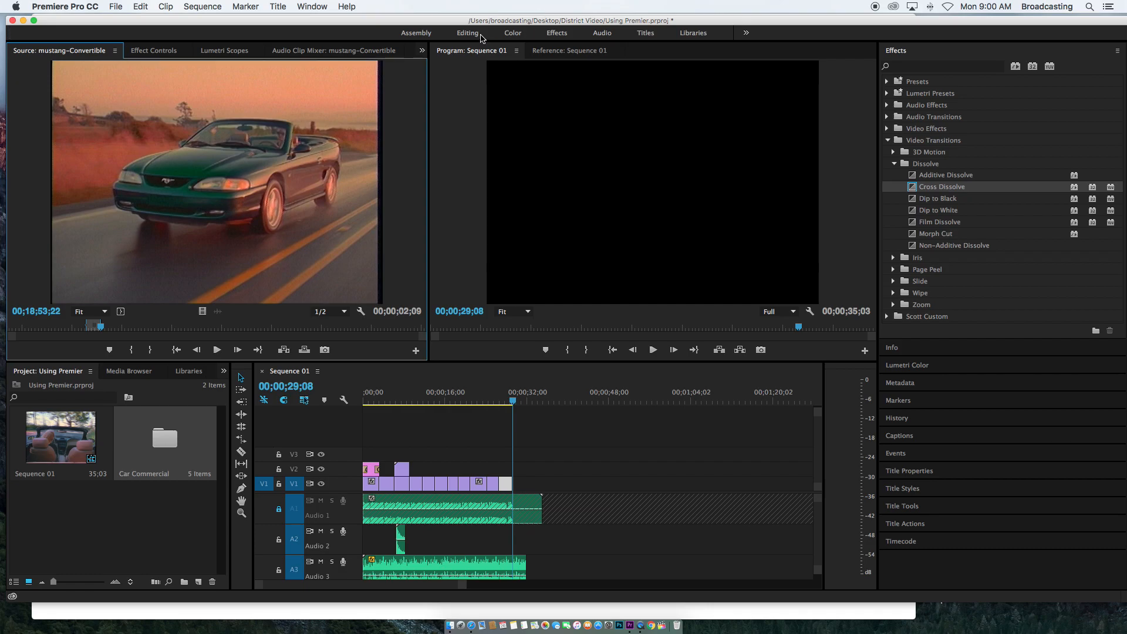
left_click(278, 6)
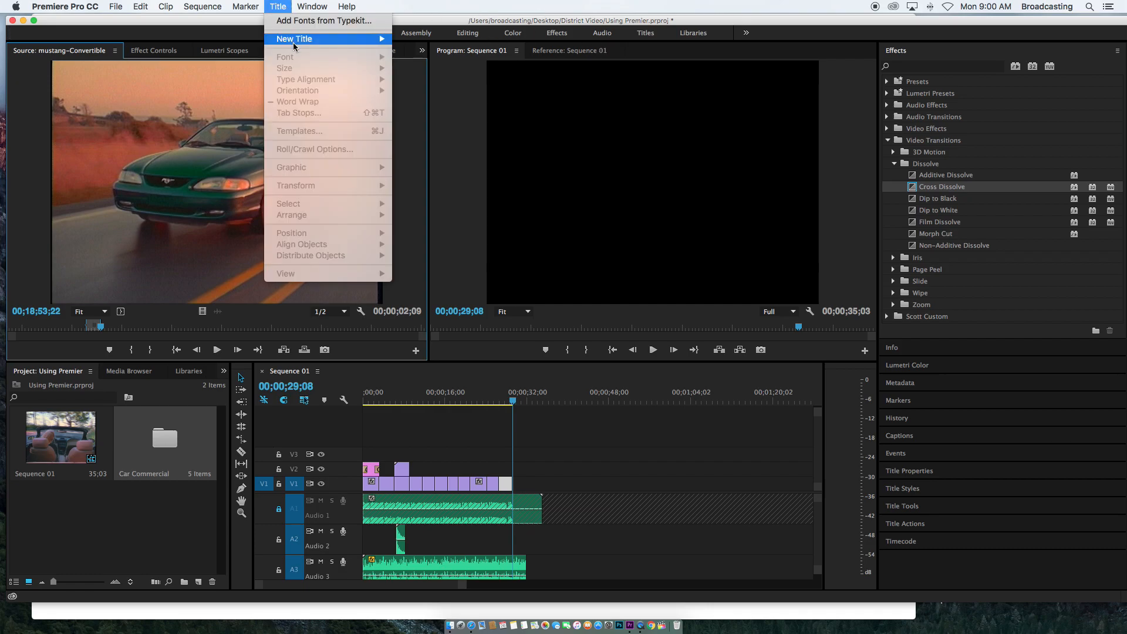
mouse_move(314, 39)
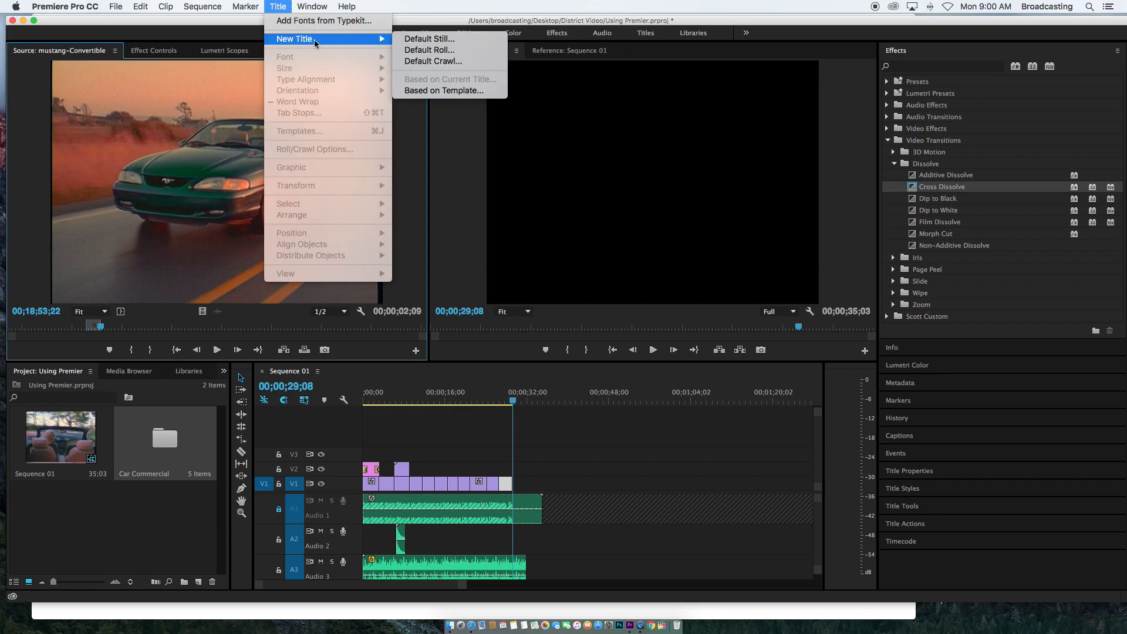
left_click(426, 50)
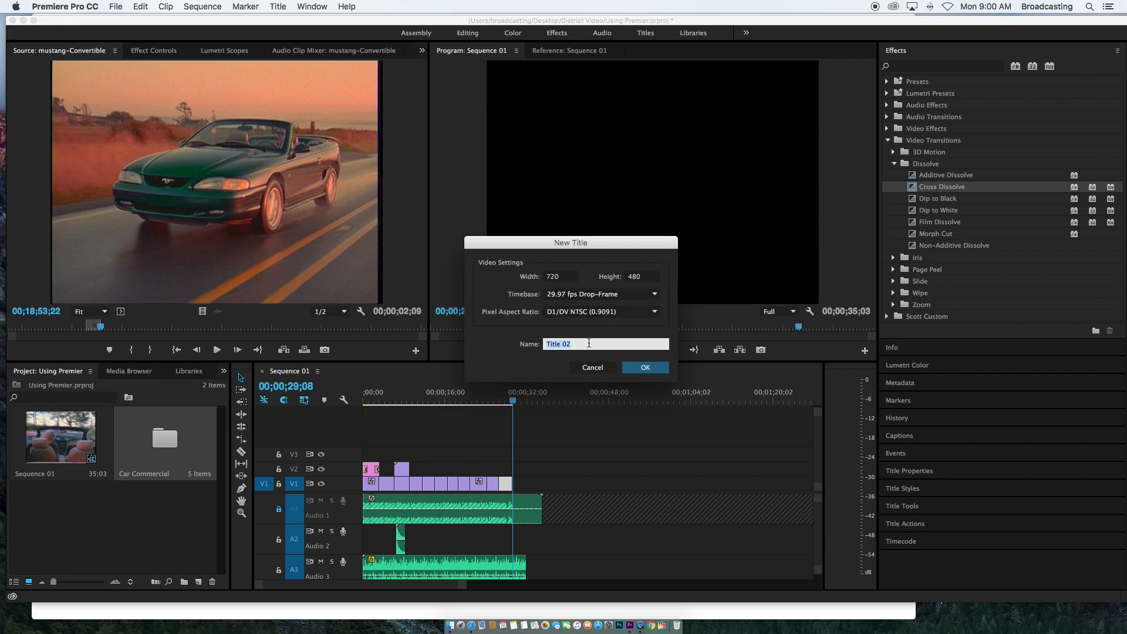
type("Credits")
left_click(645, 368)
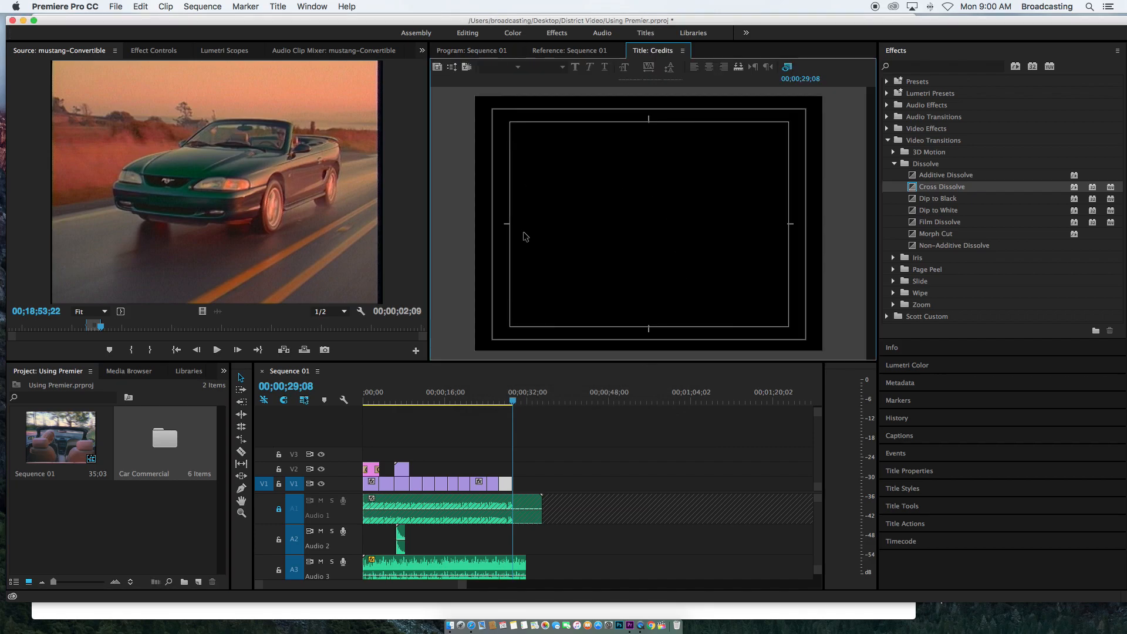
Open the Credits title from the Car Commercial bin in the title editor
left_click(509, 403)
left_click_drag(508, 403, 515, 403)
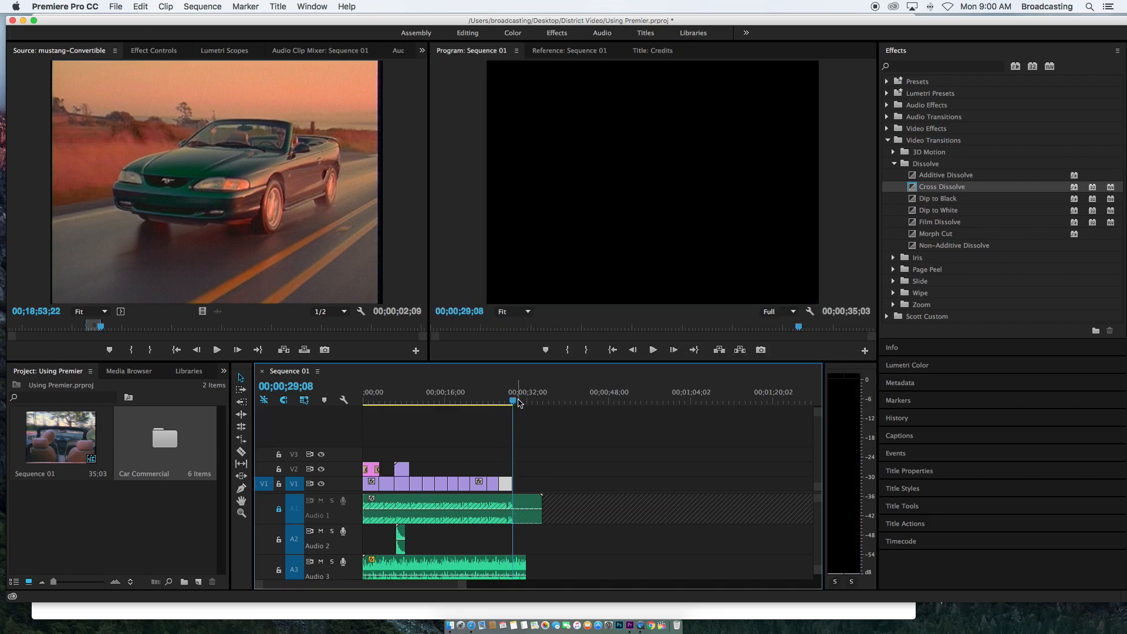
double_click(162, 454)
double_click(199, 210)
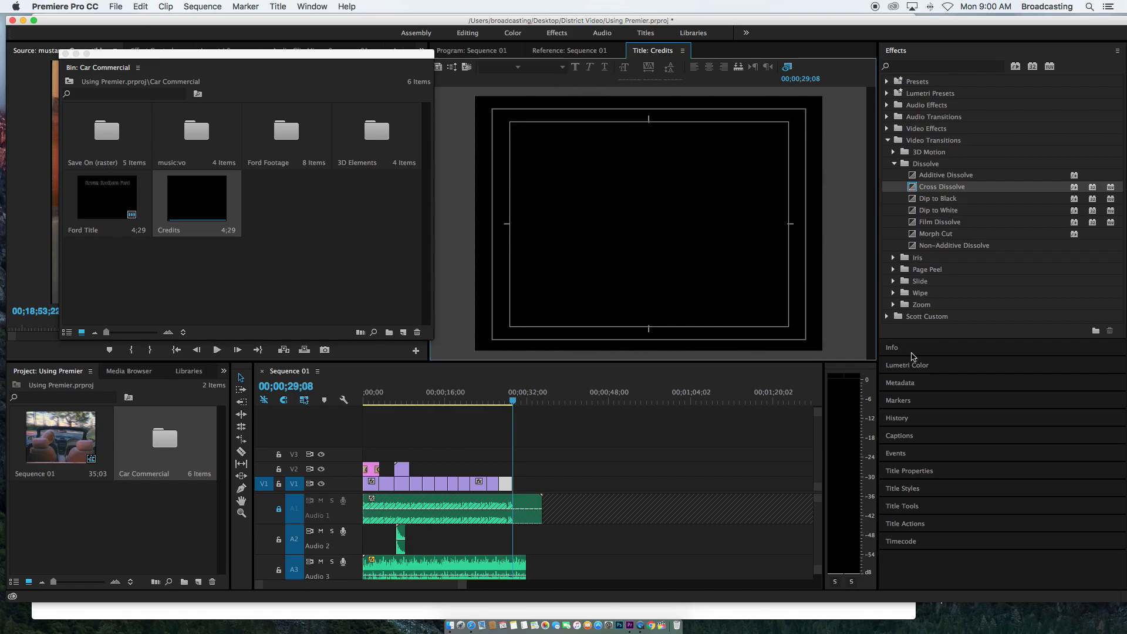
Use the Type tool to enter "The End" at the top of the Credits roll title
left_click(924, 505)
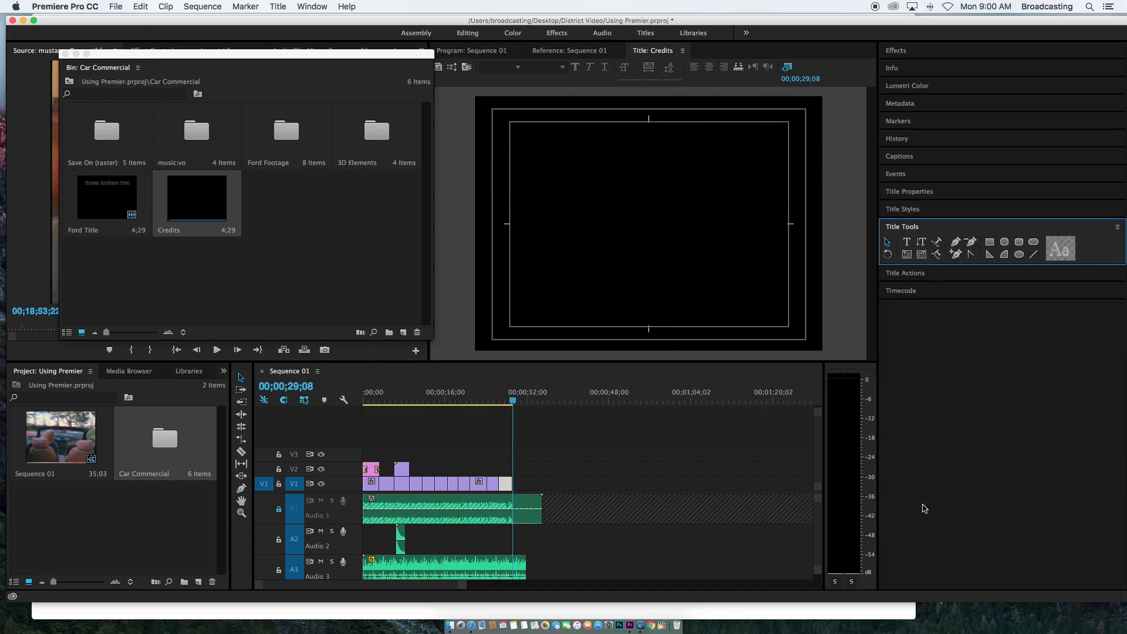
left_click(907, 242)
left_click(516, 128)
left_click_drag(734, 296, 788, 325)
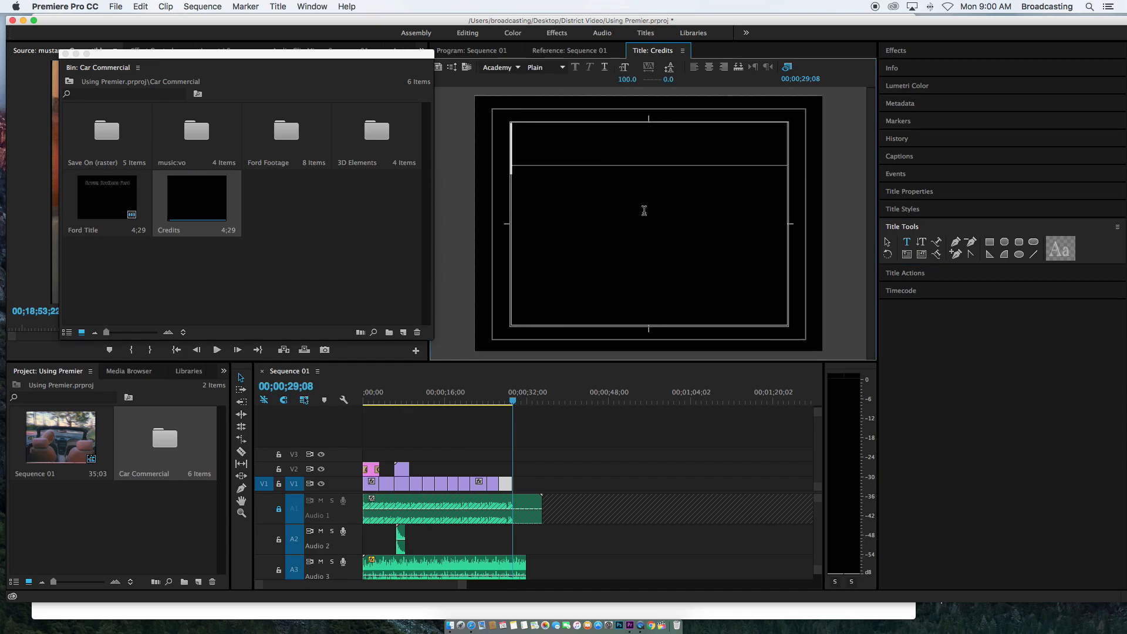
type("The ")
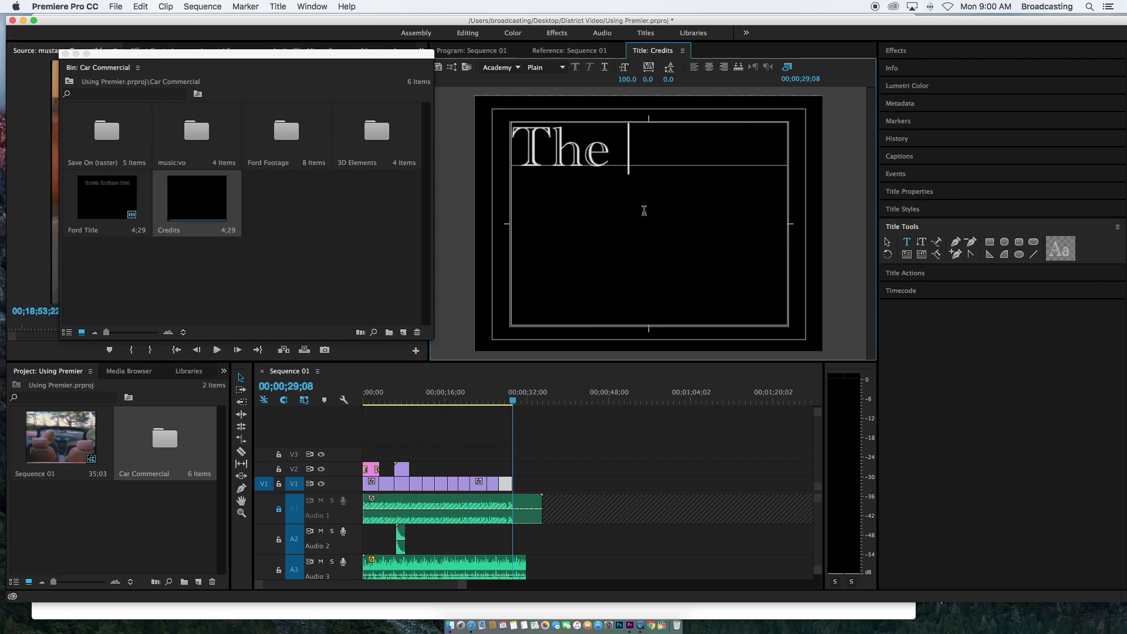
type("End")
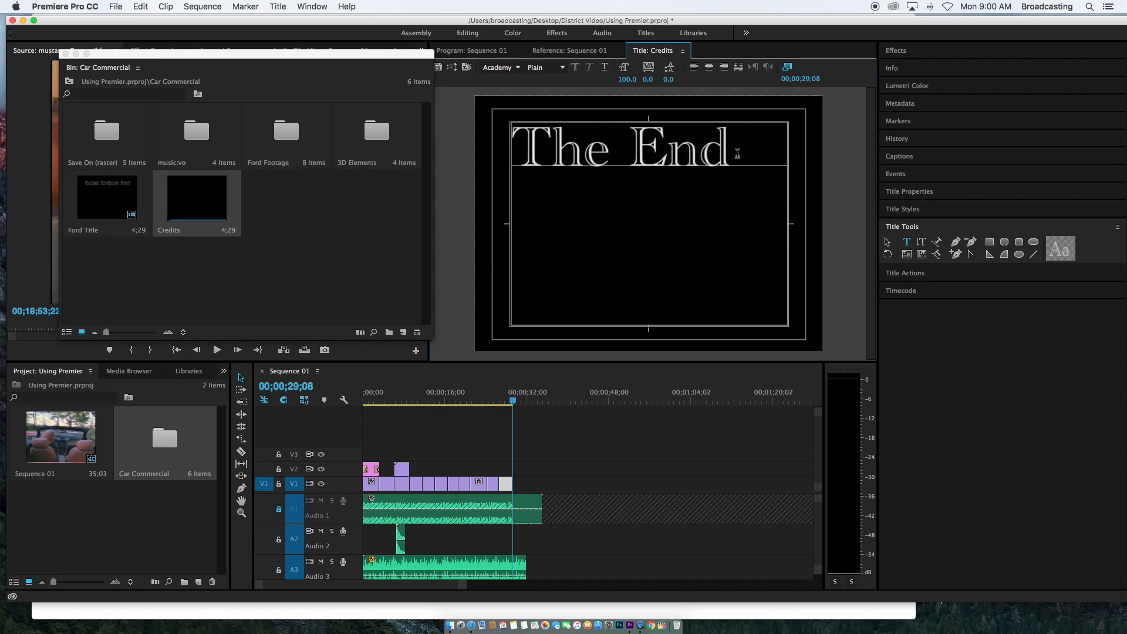
Select all the credit text and try several title styles, ending on the Nueva Std Bold Condensed style
key("super+a")
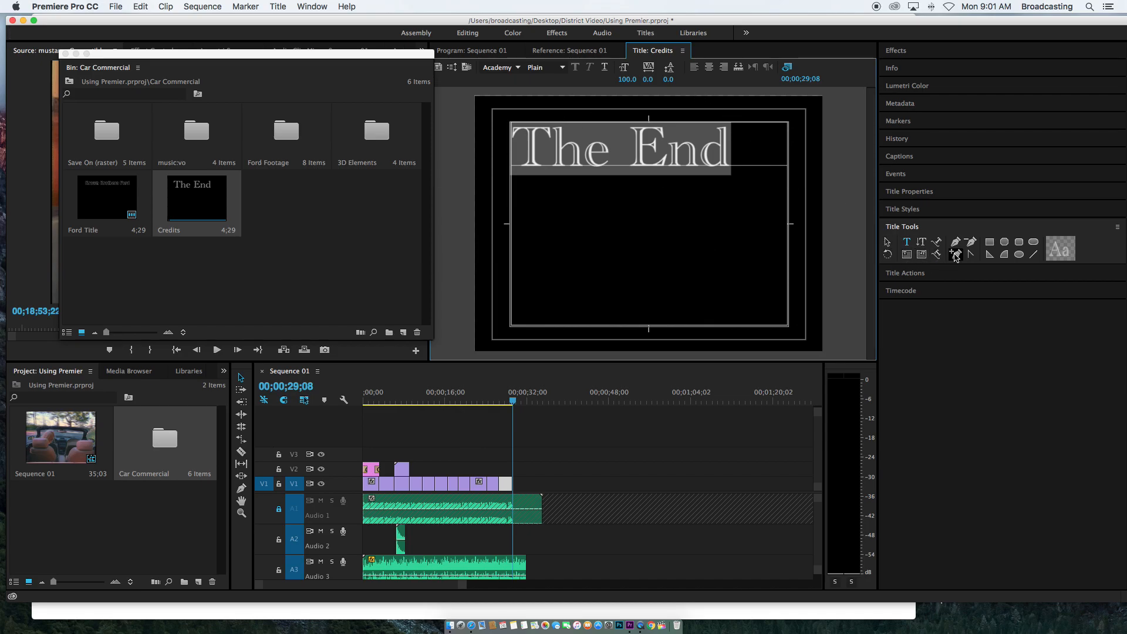
left_click(922, 212)
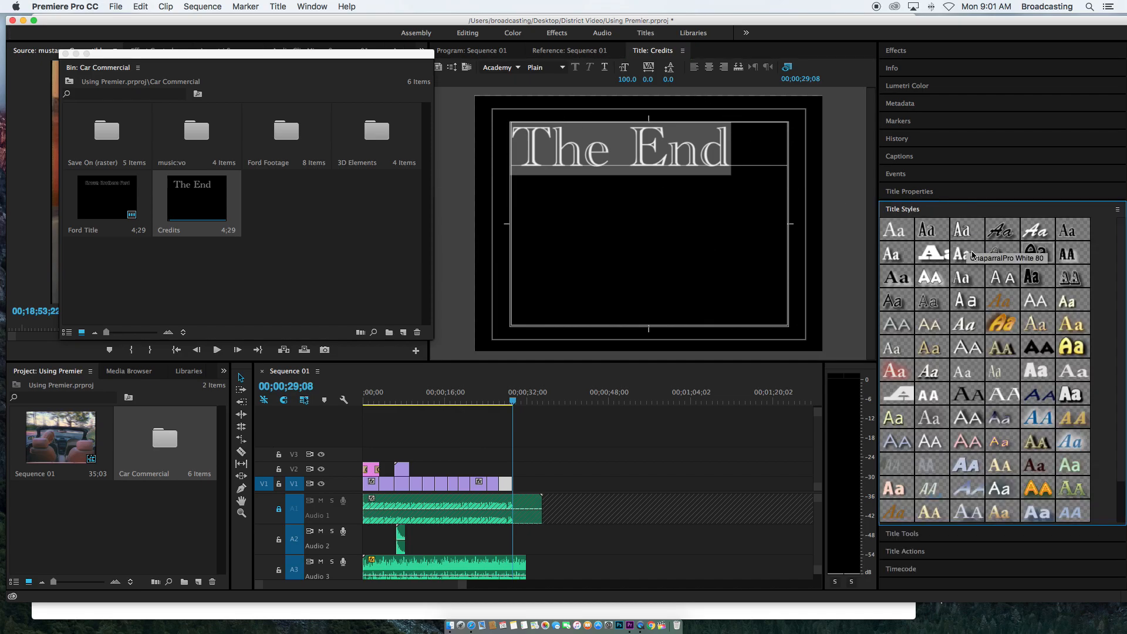
left_click(937, 253)
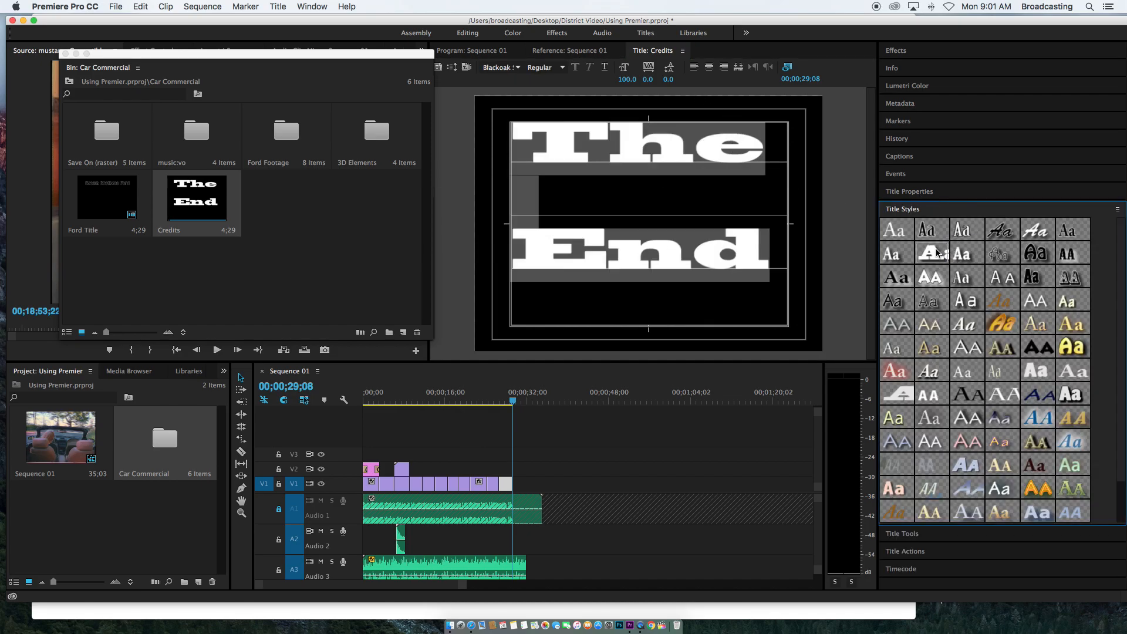
left_click(967, 280)
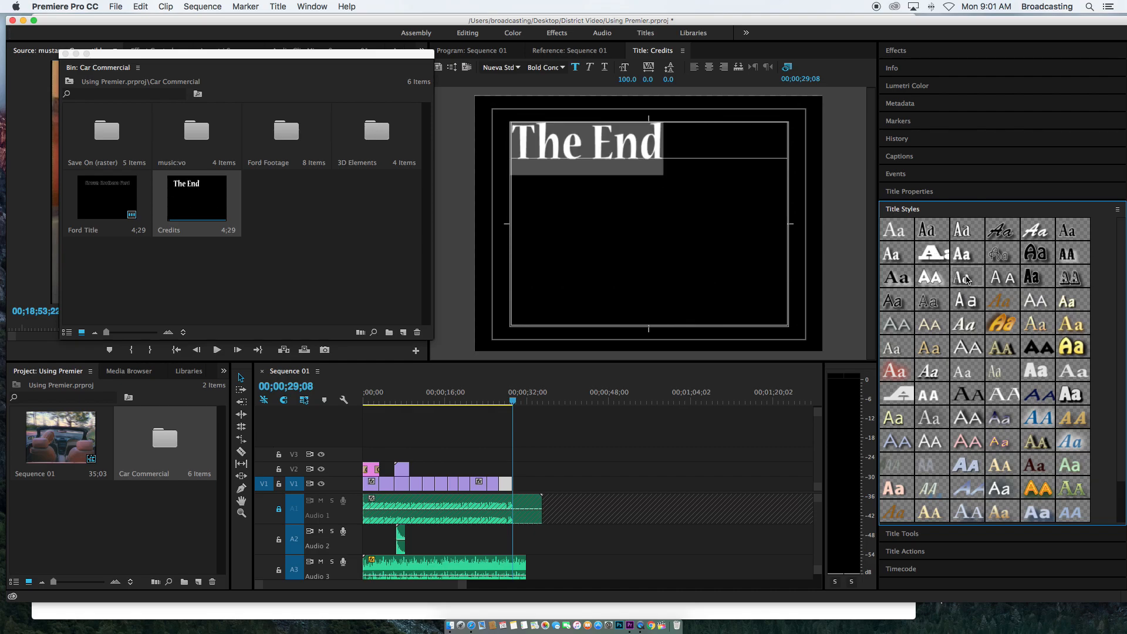
left_click(966, 281)
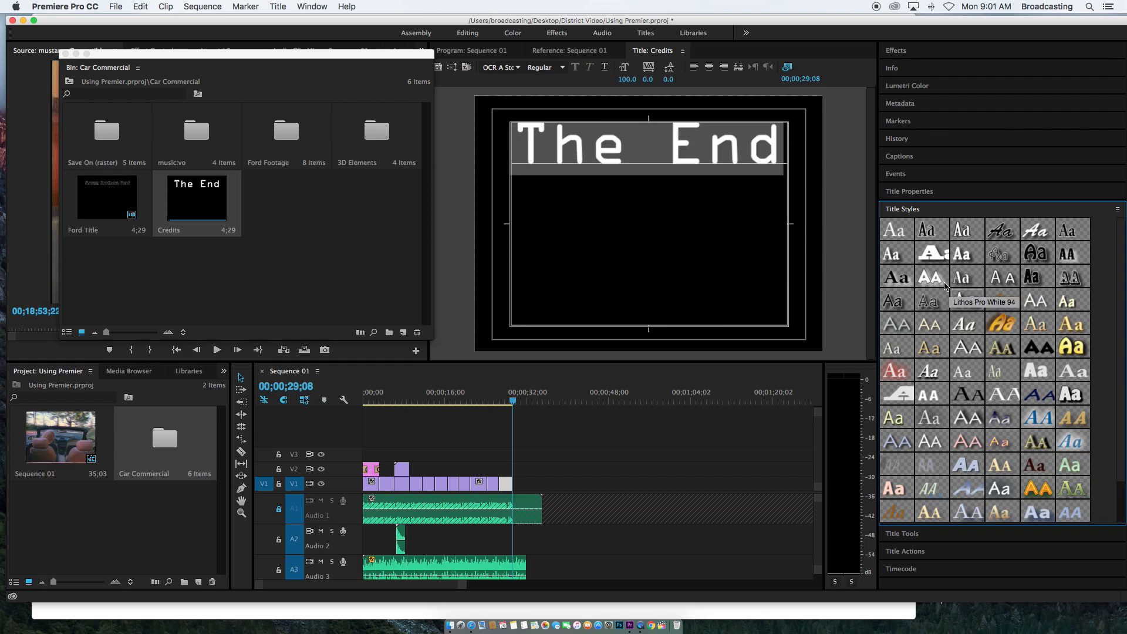
left_click(901, 256)
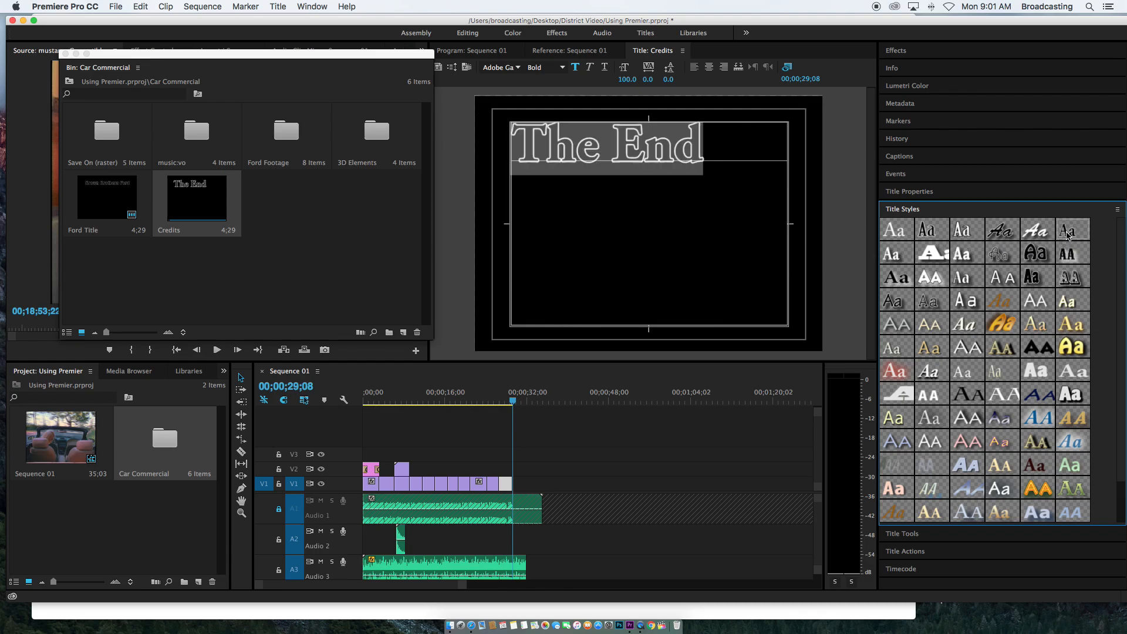
left_click(1034, 302)
left_click(967, 283)
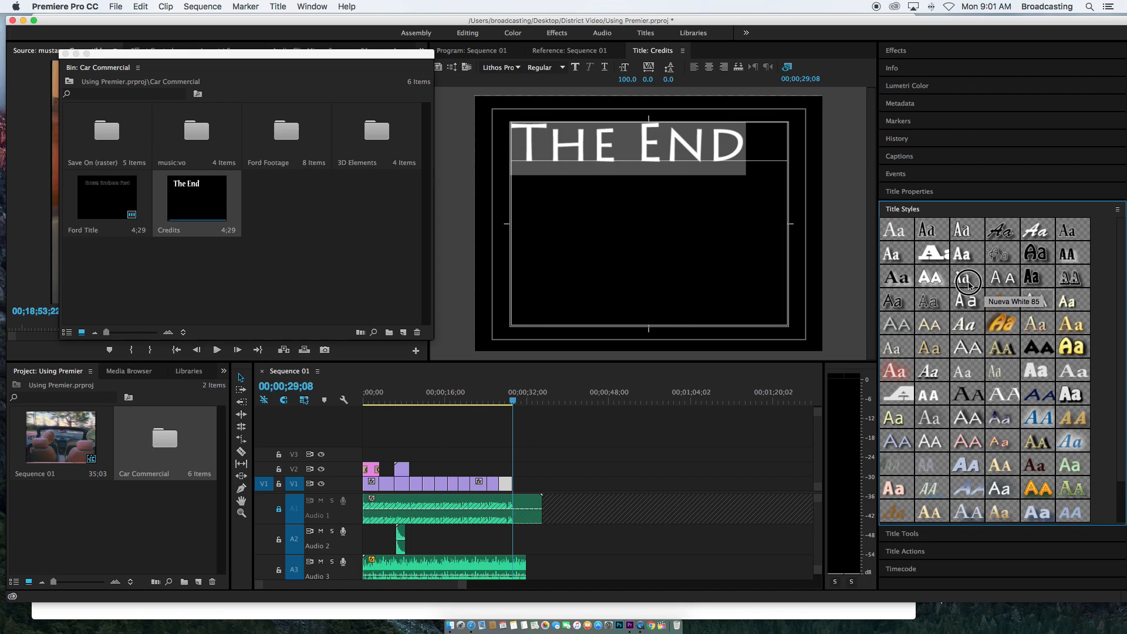
Select the "The End" text, set its font size to 40 and center it
left_click(668, 153)
left_click_drag(666, 152, 515, 147)
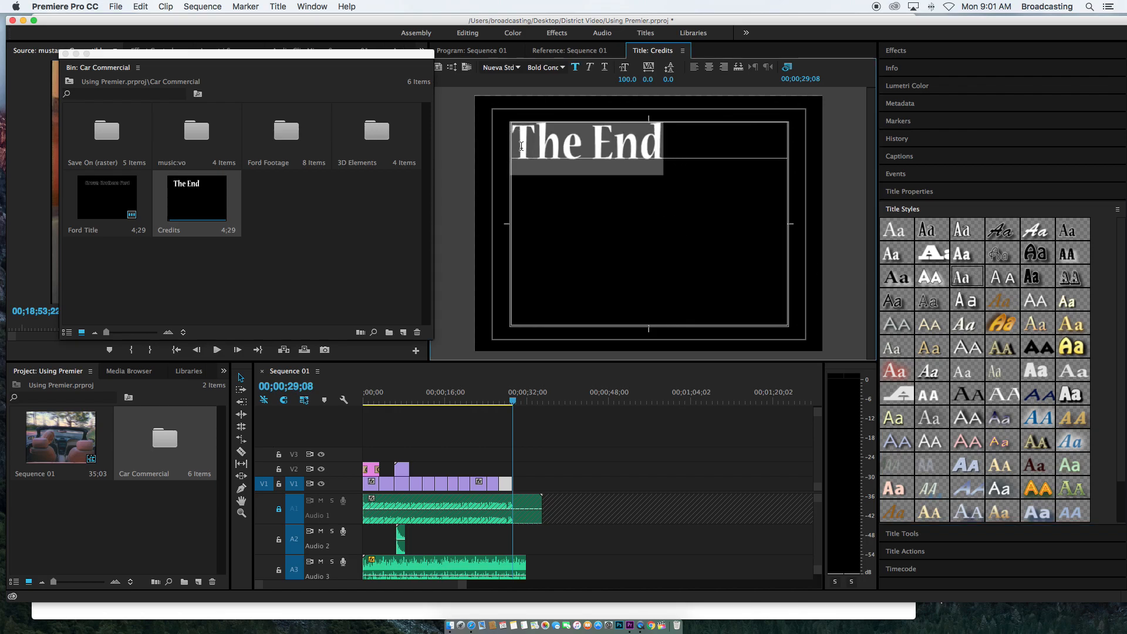
left_click(628, 79)
type("40")
key("Return")
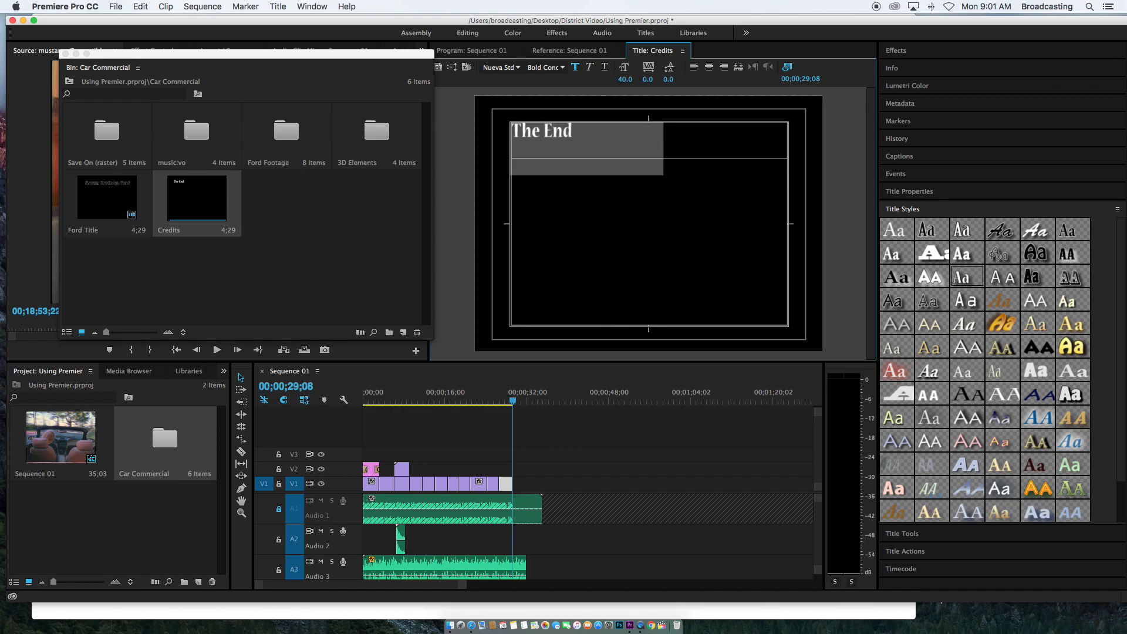
left_click(710, 67)
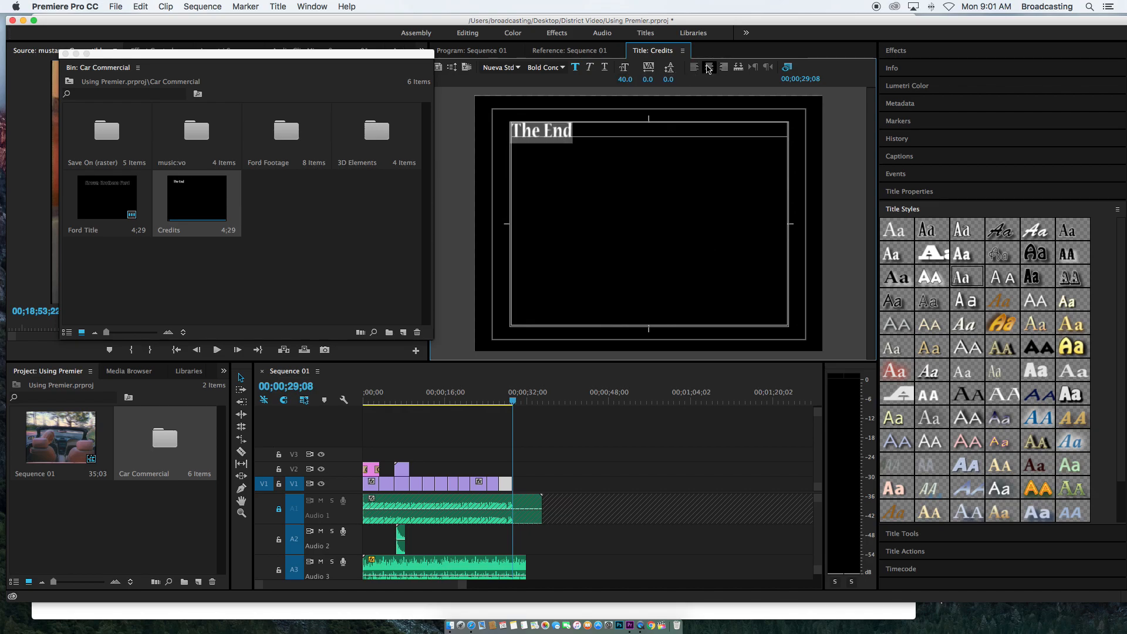
Add a "Starring" credit line with a name on a new line below "The End"
left_click(687, 130)
key("Return")
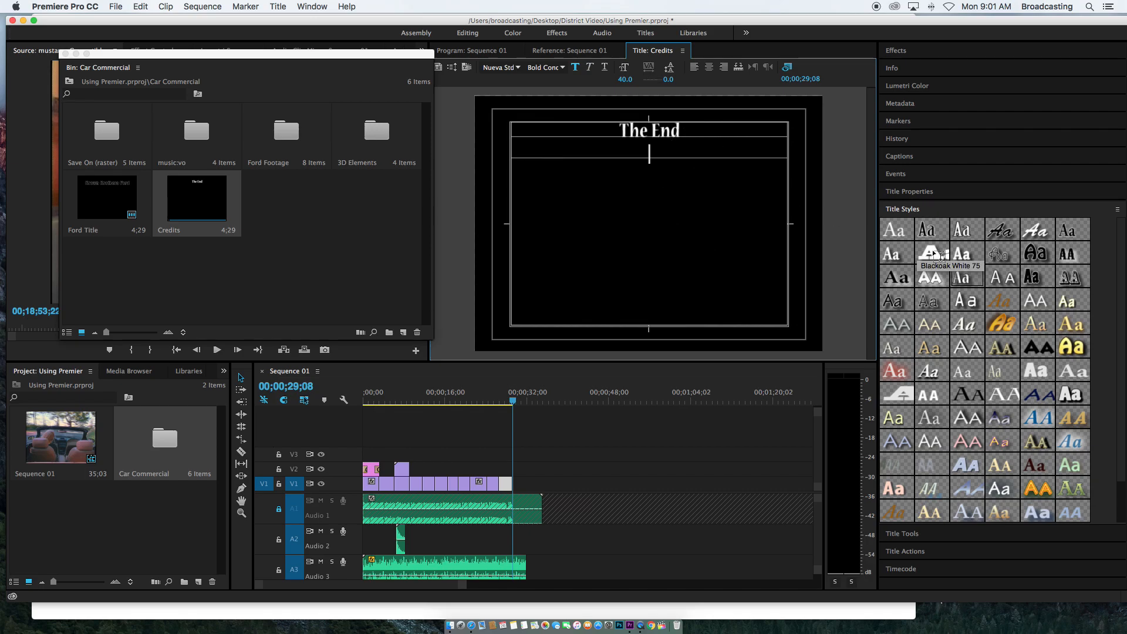
type("Startty")
key("BackSpace")
key("BackSpace")
key("BackSpace")
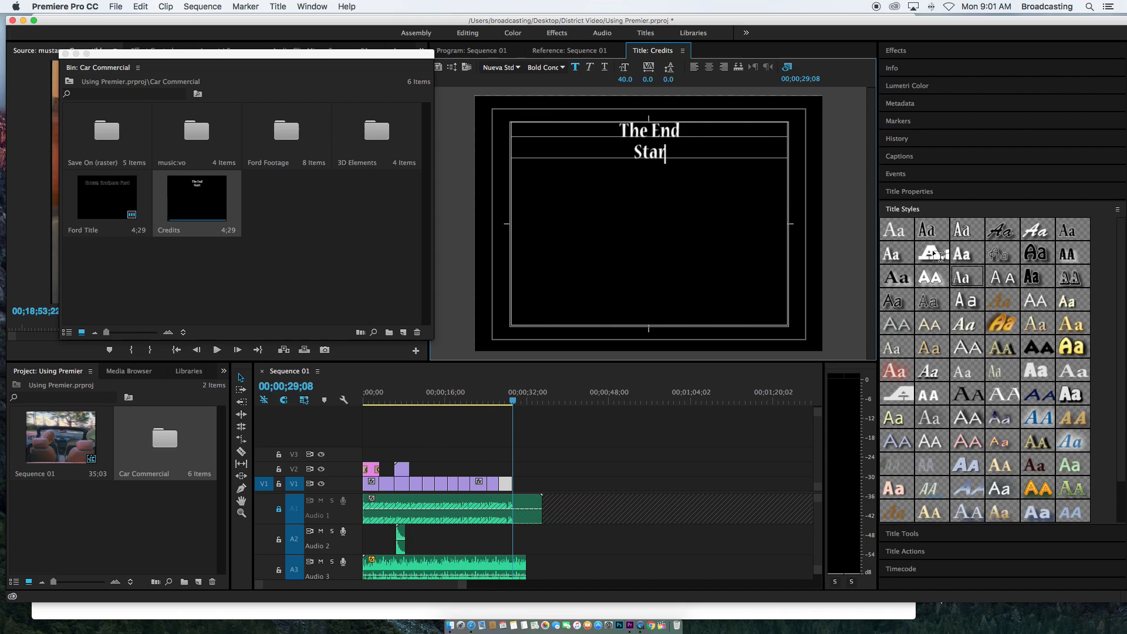
type("ting")
key("BackSpace")
key("BackSpace")
key("BackSpace")
key("BackSpace")
type("ring B")
key("BackSpace")
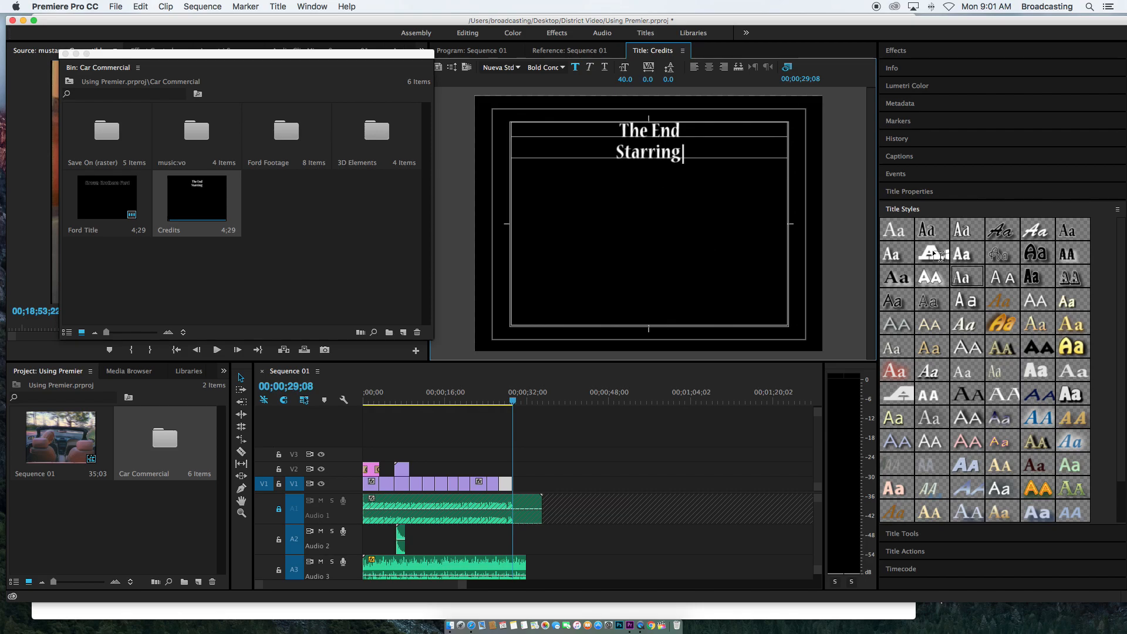
type("St")
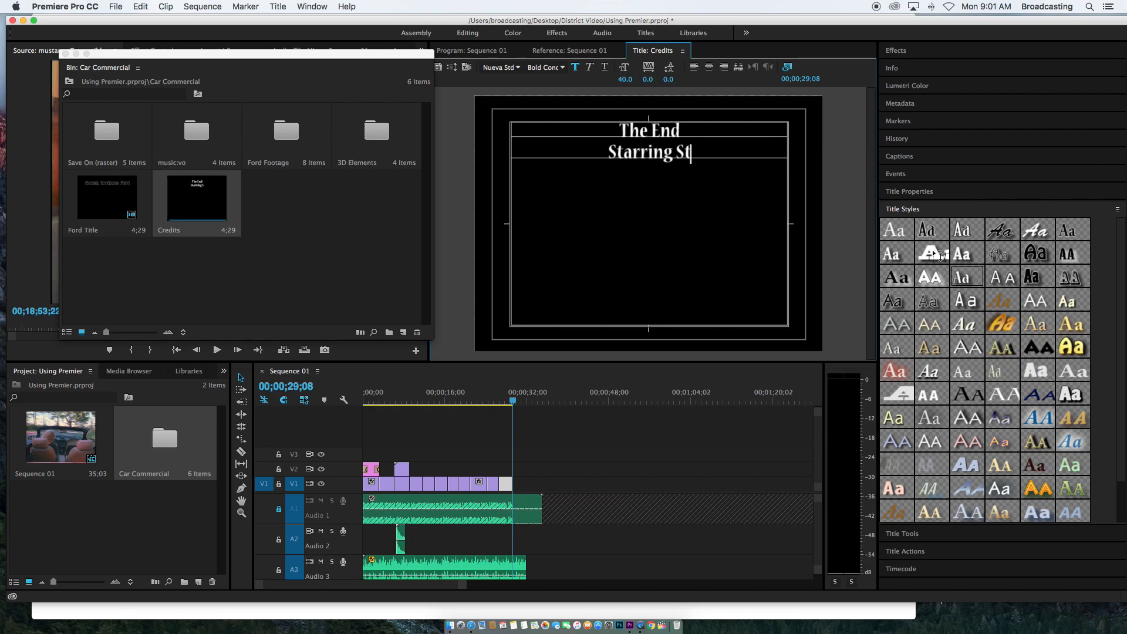
type("eve McQartt")
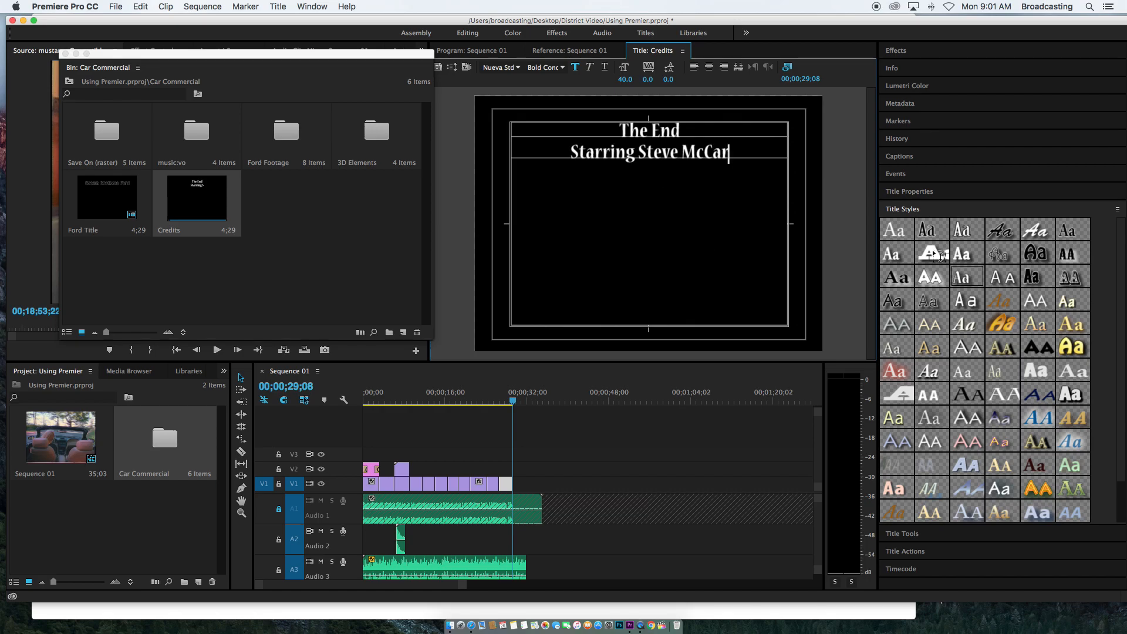
key("Return")
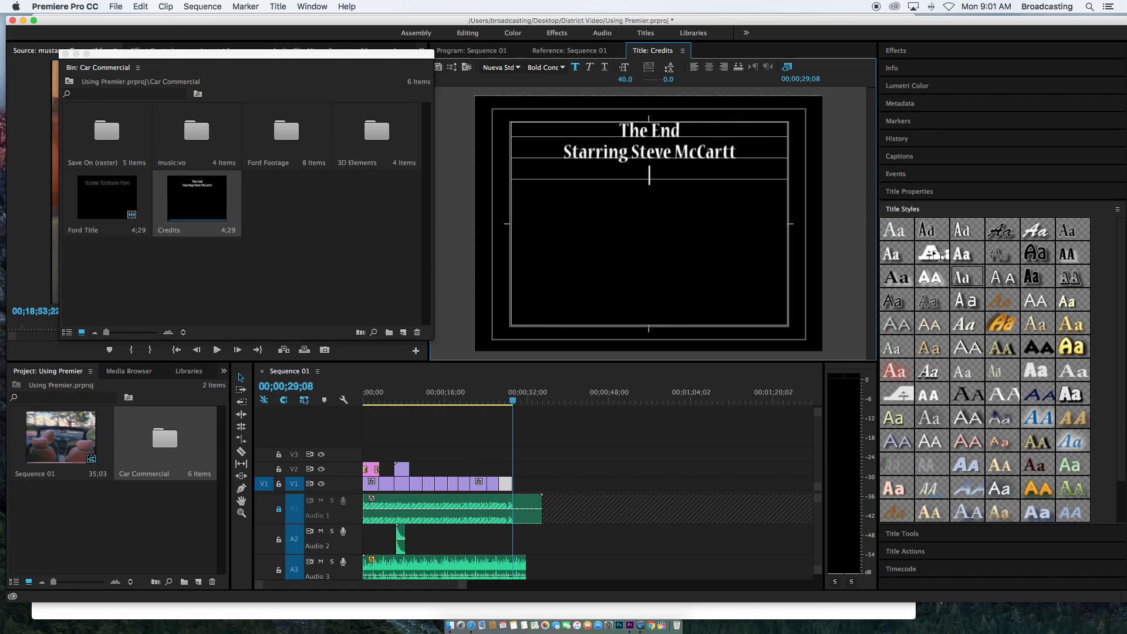
Add a "Written by" credit line with the same name
type("Wrtt")
key("BackSpace")
key("BackSpace")
key("BackSpace")
type("ritten by")
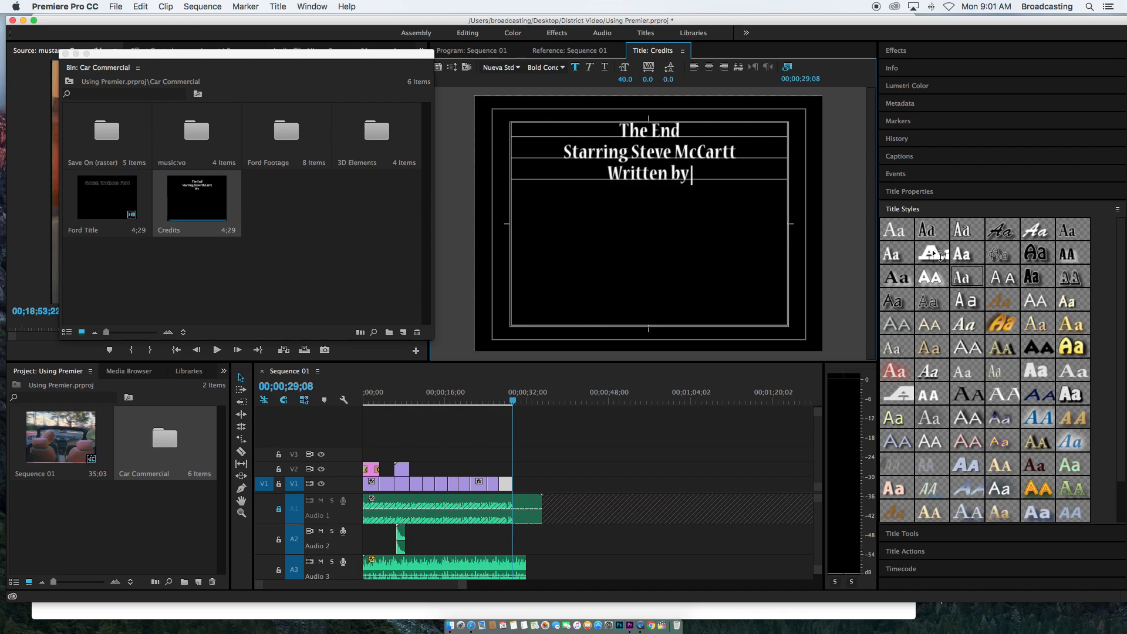
type(" Steve Mc")
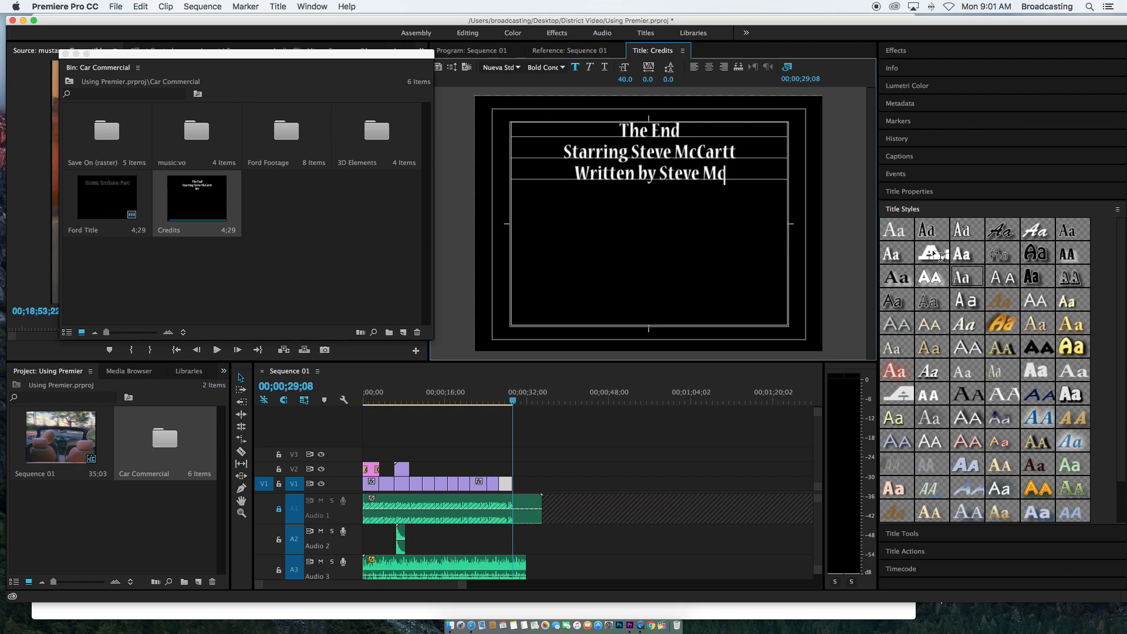
type("Cartt")
key("Return")
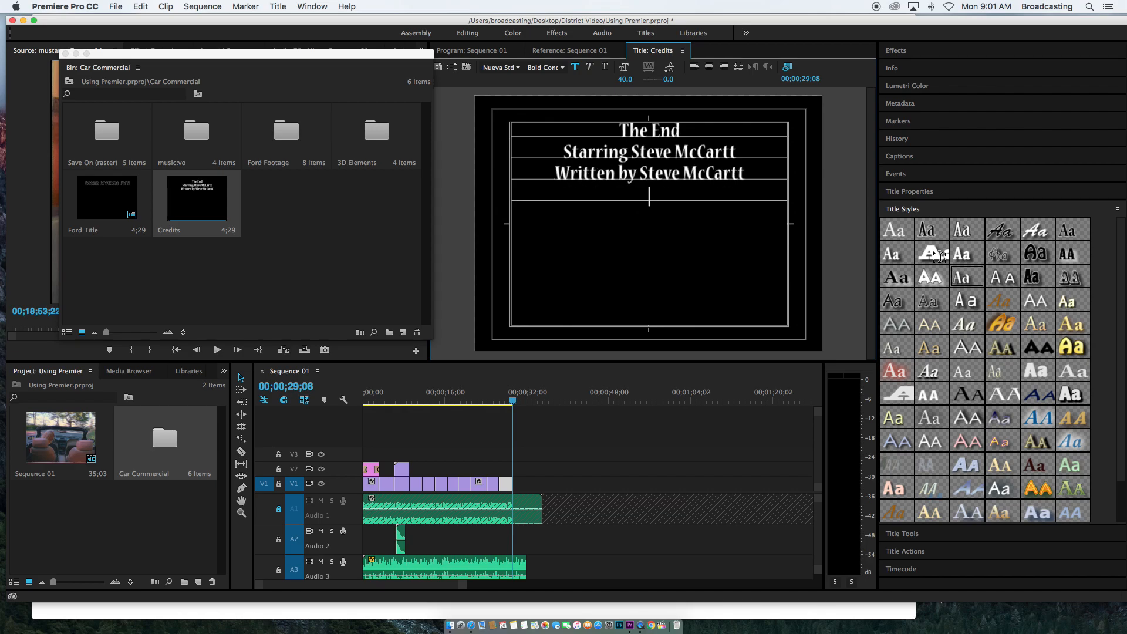
Add a "Directed by" credit line with the same name
type("Directed")
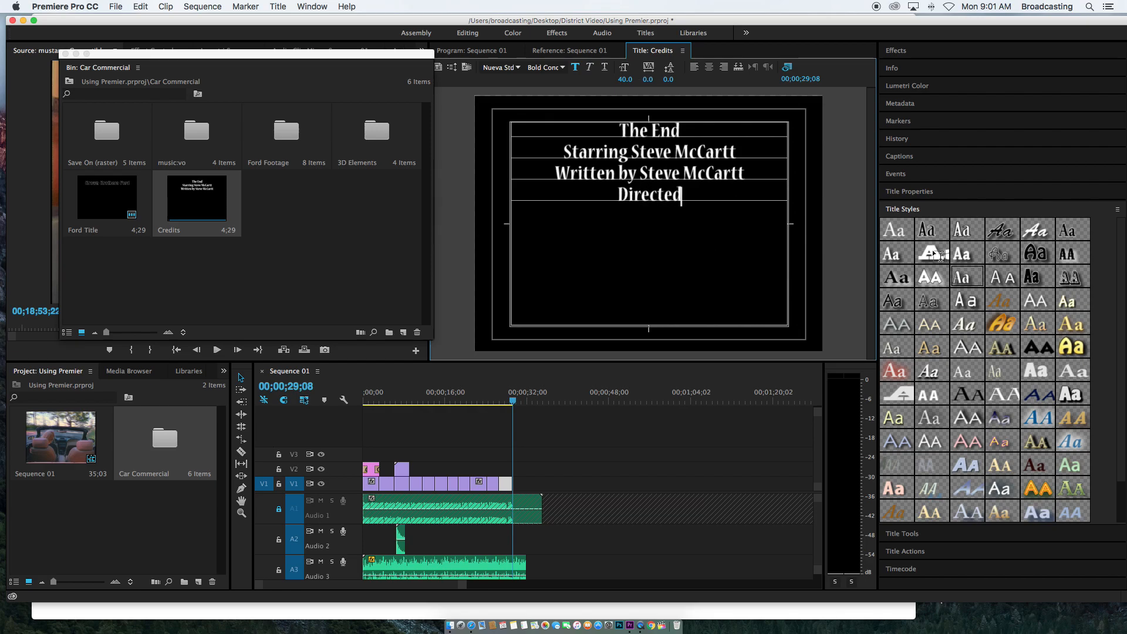
type(" by")
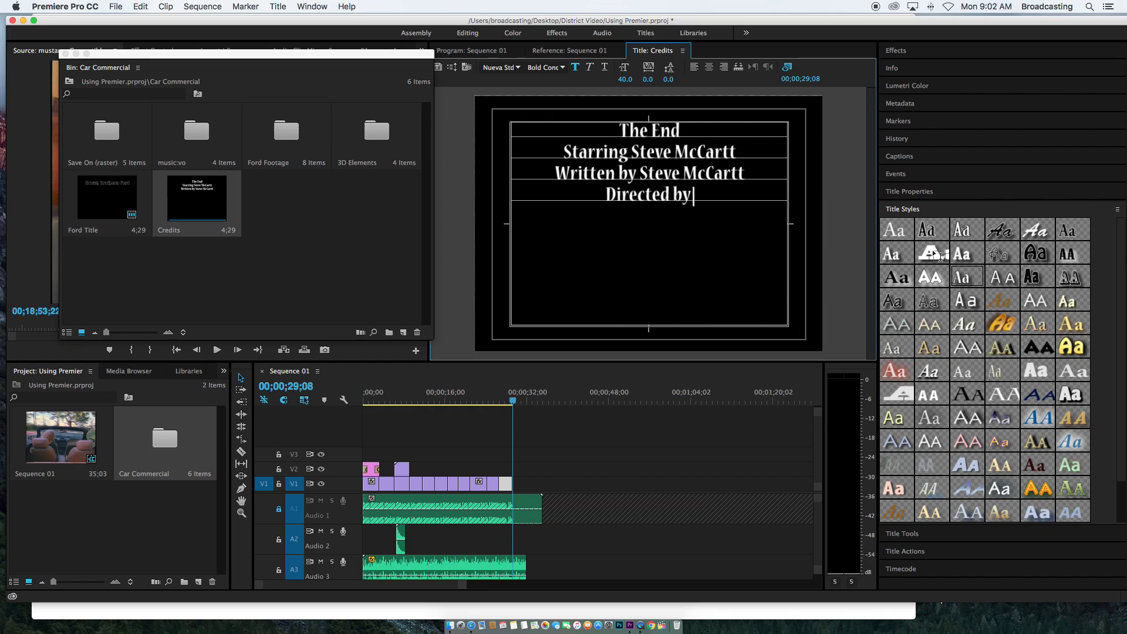
type(" Steve M")
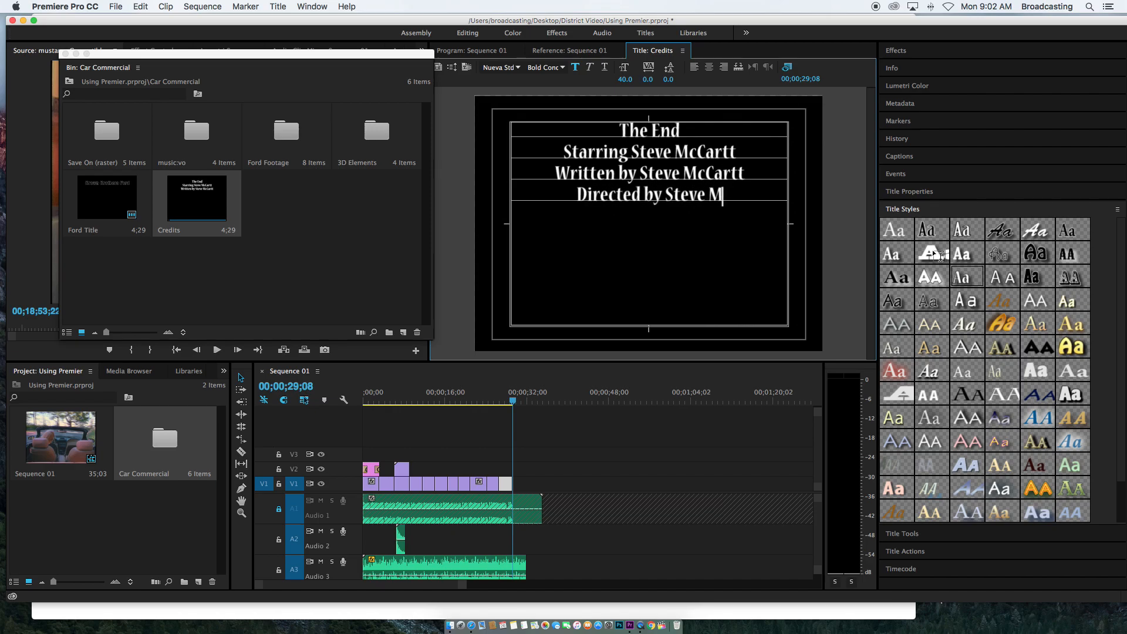
type("cCartt")
key("Return")
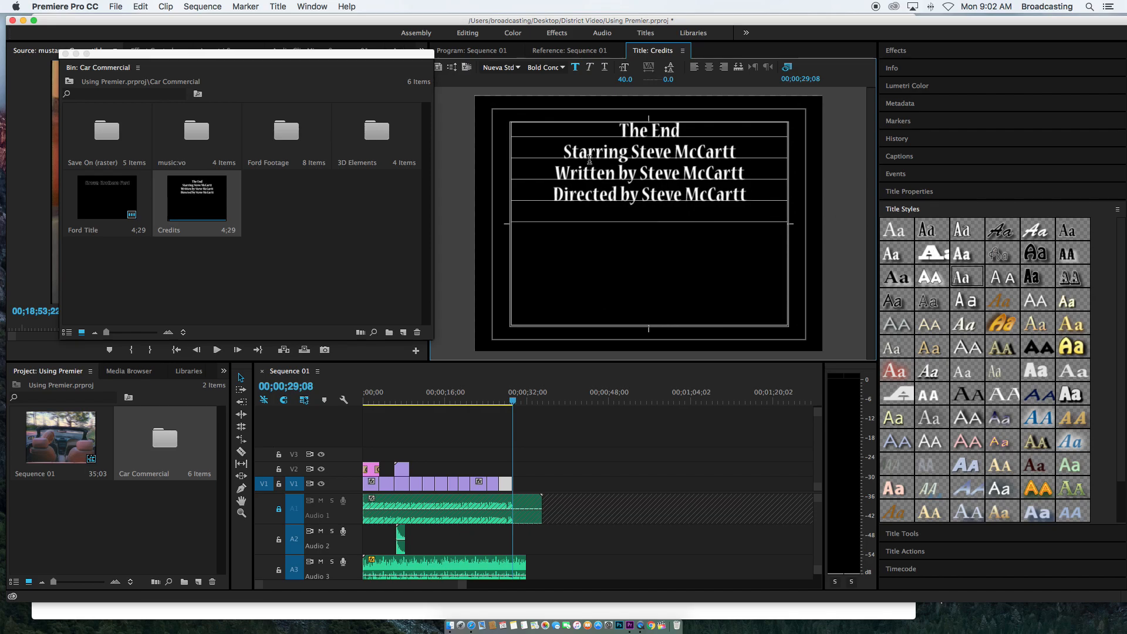
Copy the three credit lines and paste them after the last credit
left_click_drag(564, 152, 739, 206)
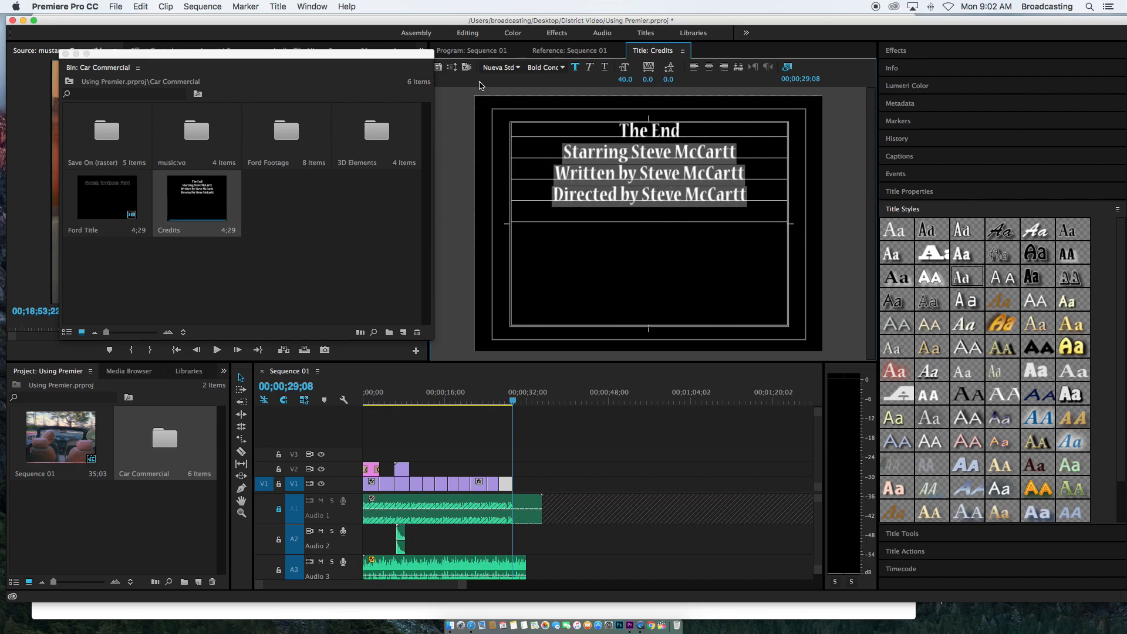
left_click(143, 6)
left_click(151, 61)
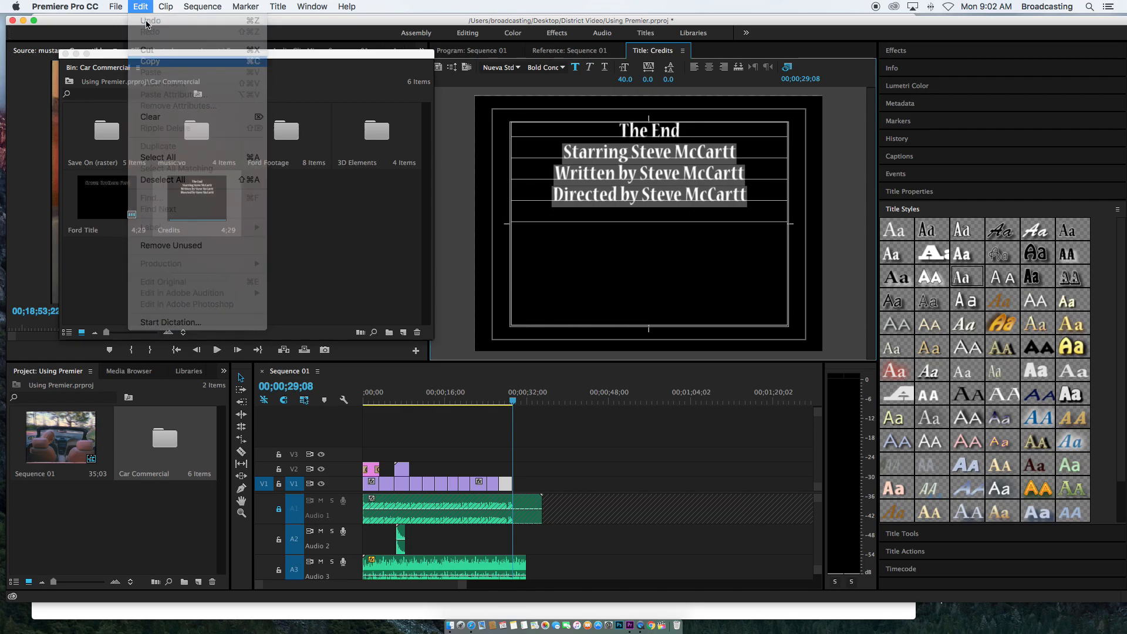
left_click(749, 193)
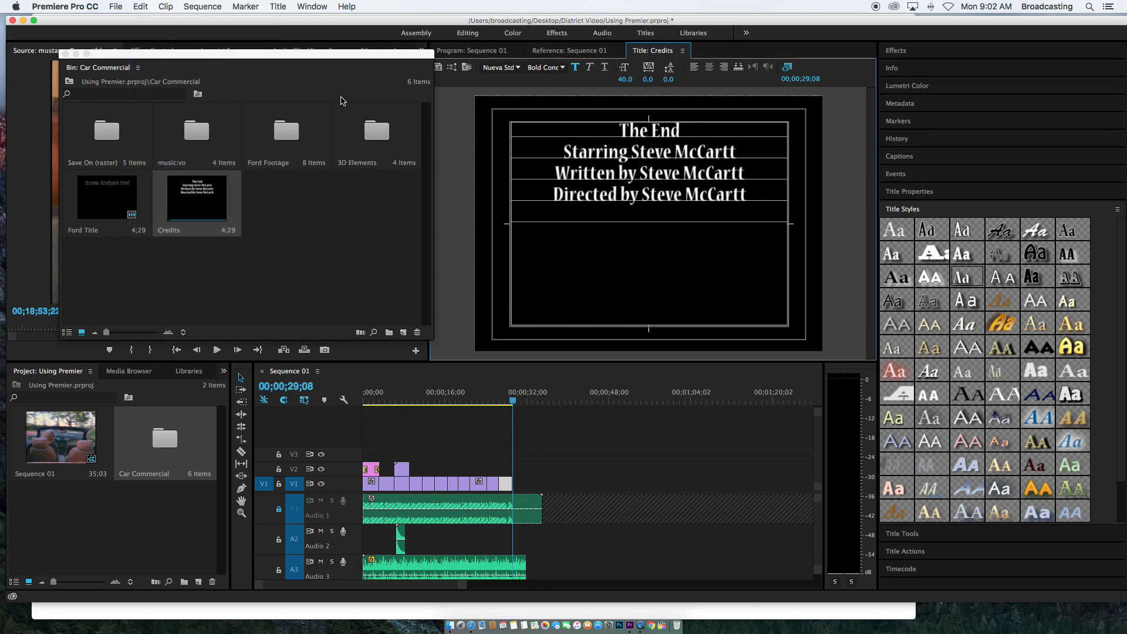
left_click(132, 8)
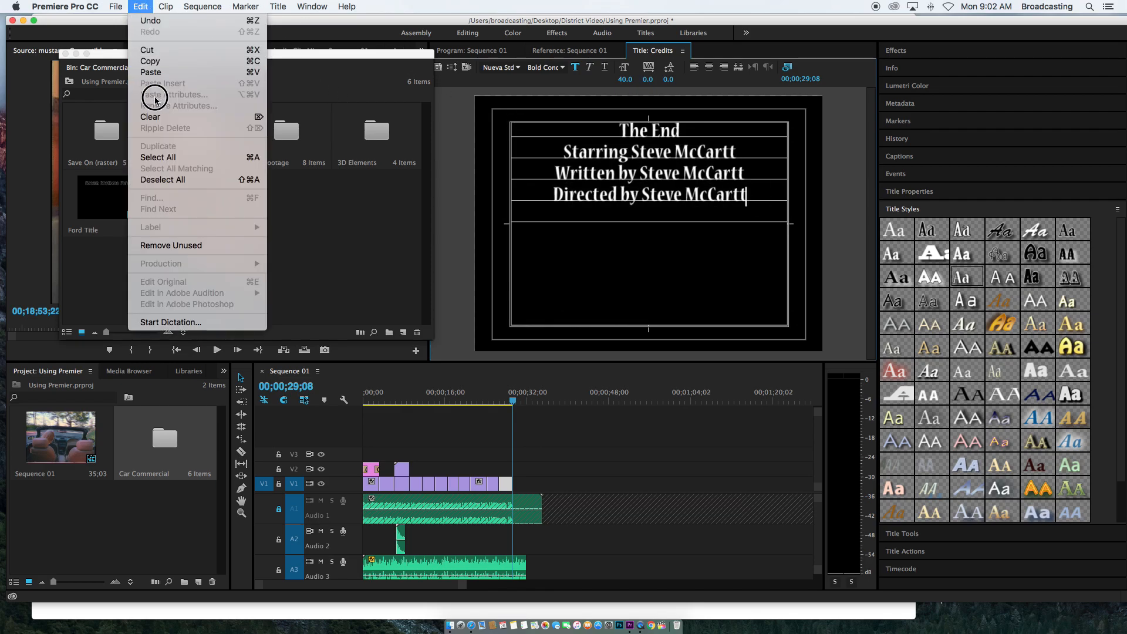
left_click(147, 71)
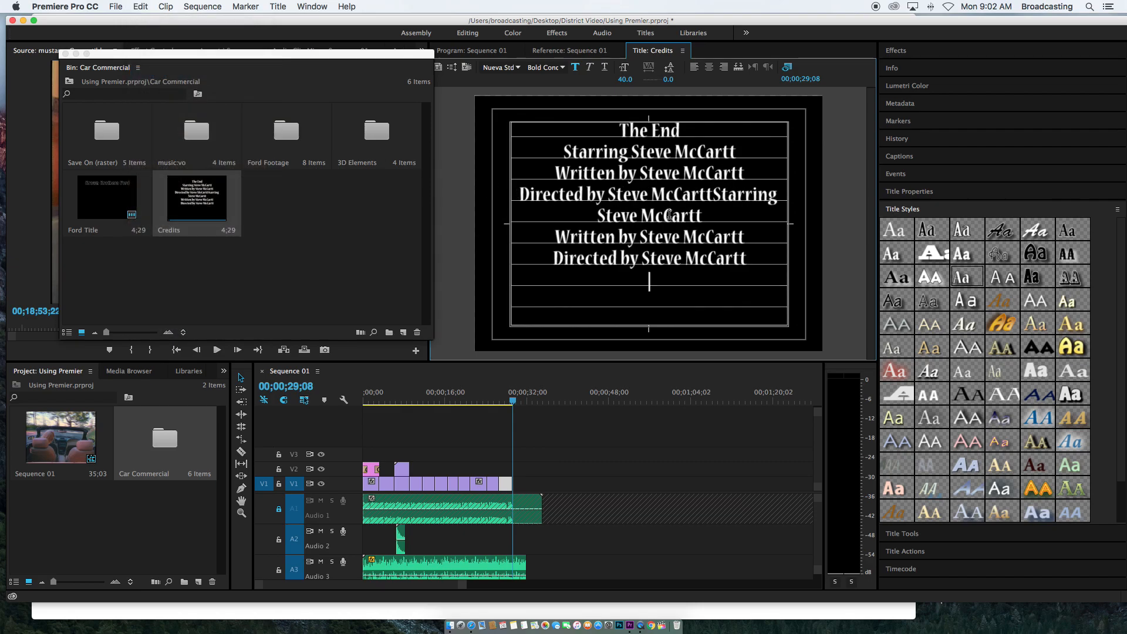
Break the pasted text onto its own line and insert a blank line after "The End"
left_click(716, 196)
key("Return")
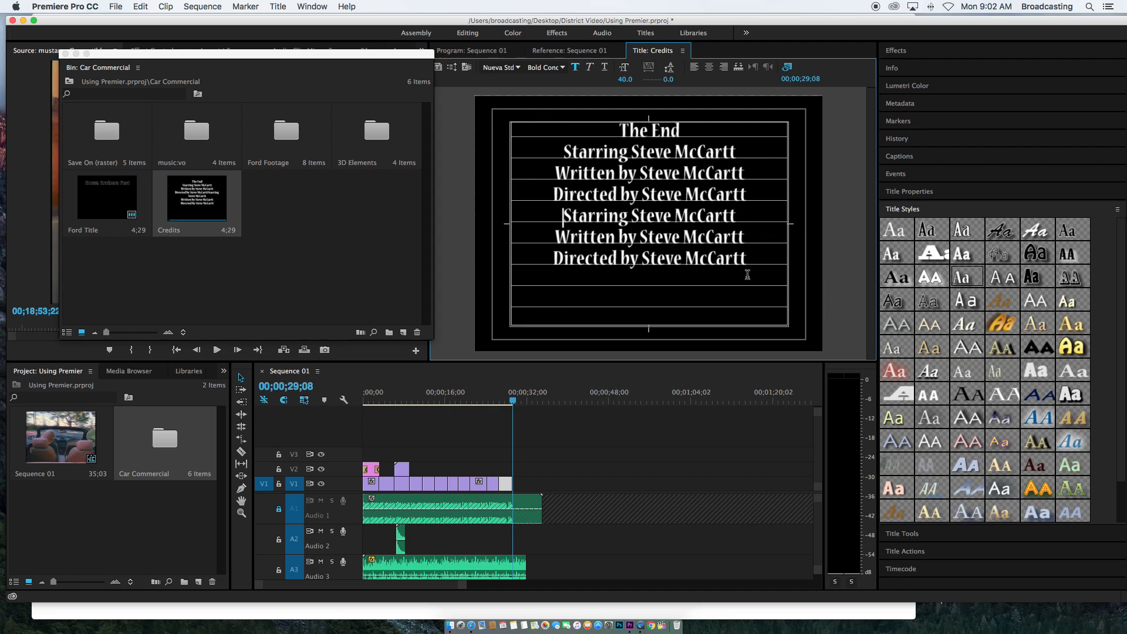
left_click(685, 132)
key("Return")
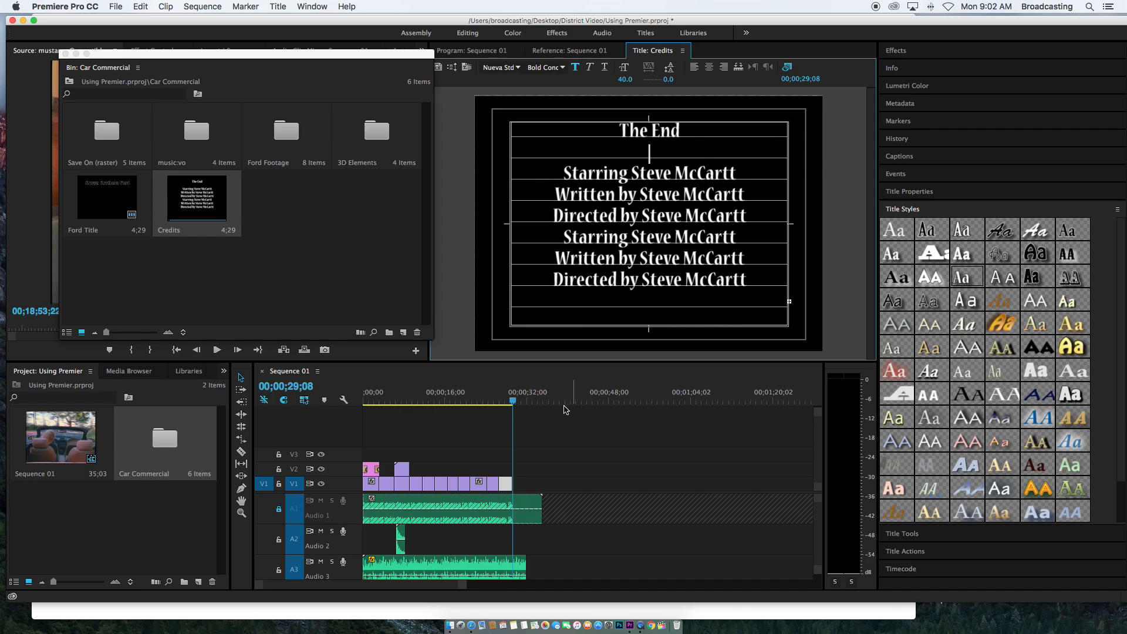
Close the Credits title editor panel
left_click(683, 52)
left_click(698, 63)
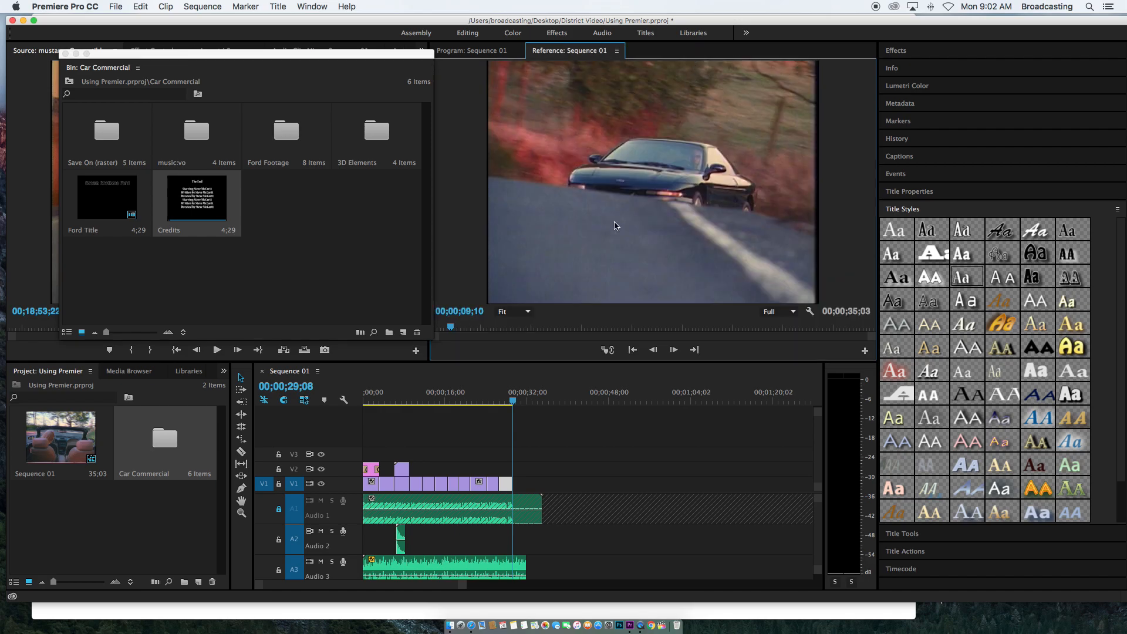
left_click_drag(195, 198, 169, 163)
double_click(191, 193)
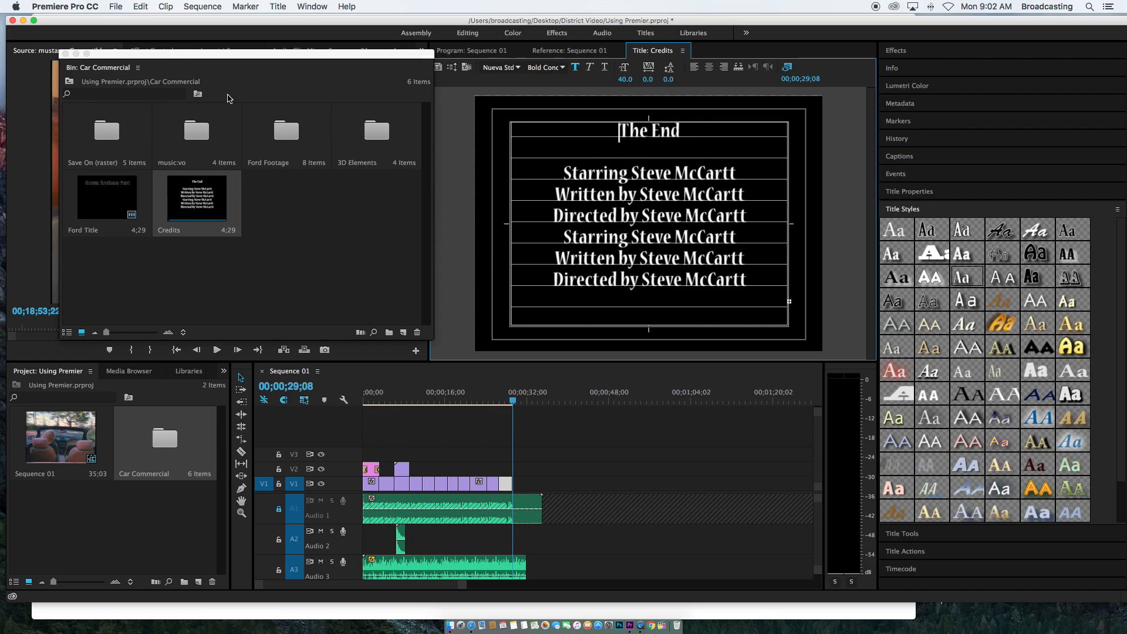
left_click(682, 51)
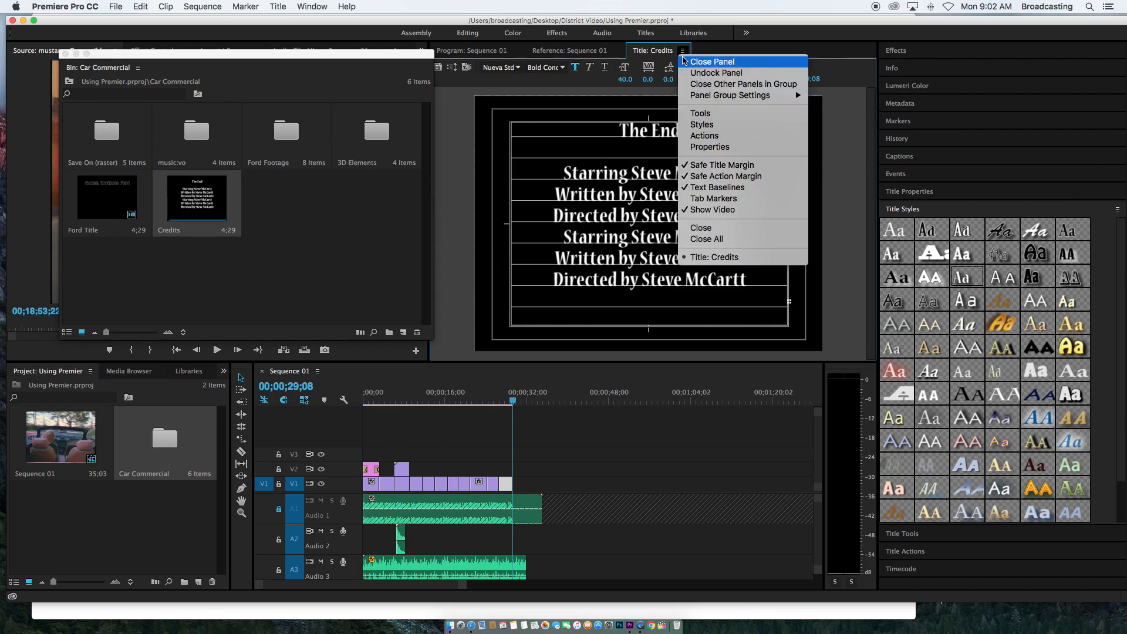
left_click(708, 62)
left_click(479, 376)
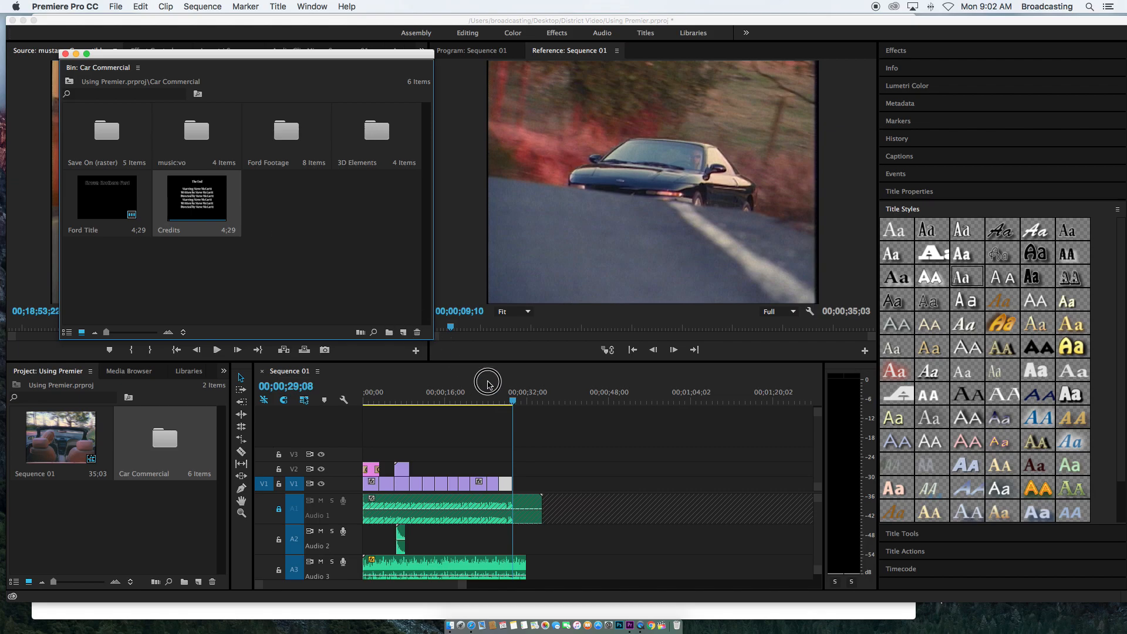
Place the Credits title at the end of track V1 and preview it
left_click(198, 210)
left_click_drag(198, 210, 511, 490)
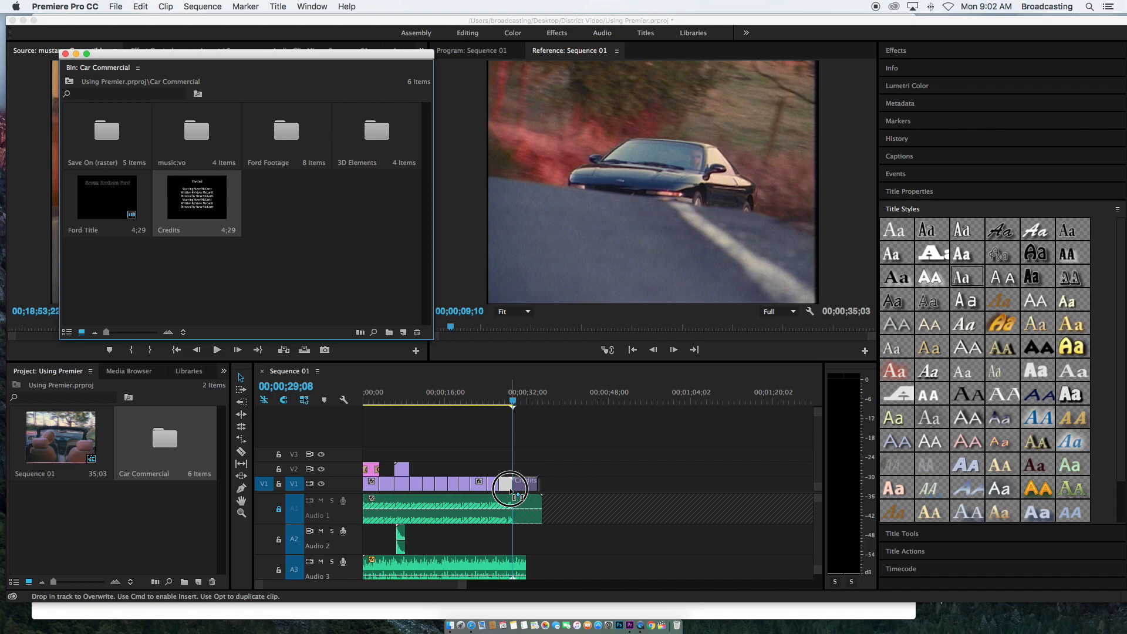
left_click(513, 404)
key("space")
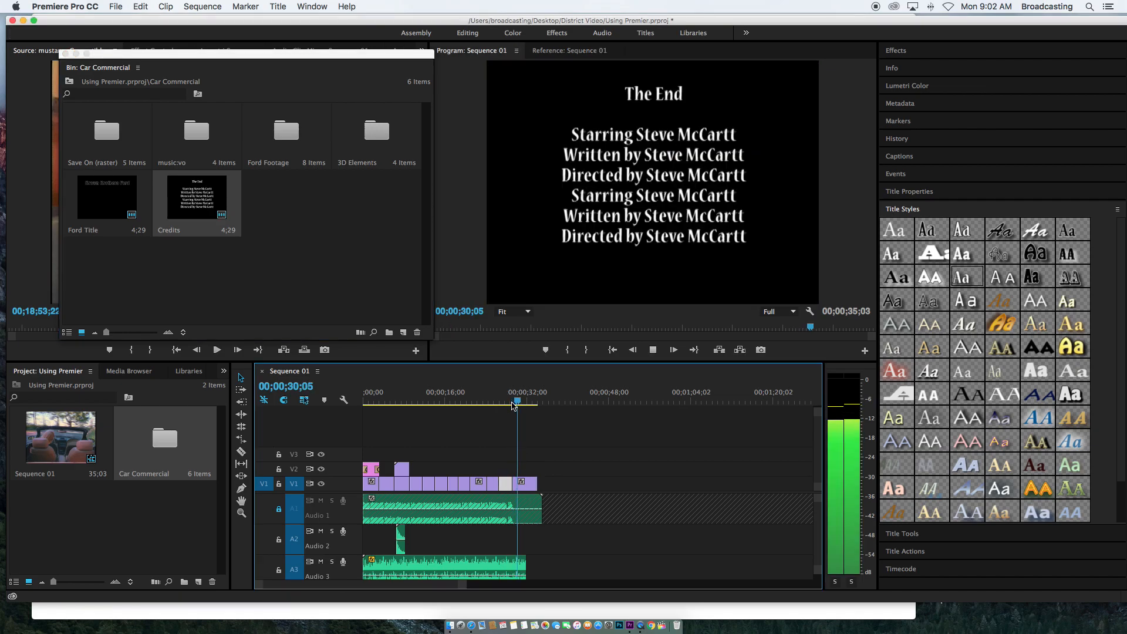
key("space")
Reopen the Credits title and confirm its Roll/Crawl Options with Roll and Start Off Screen
double_click(185, 195)
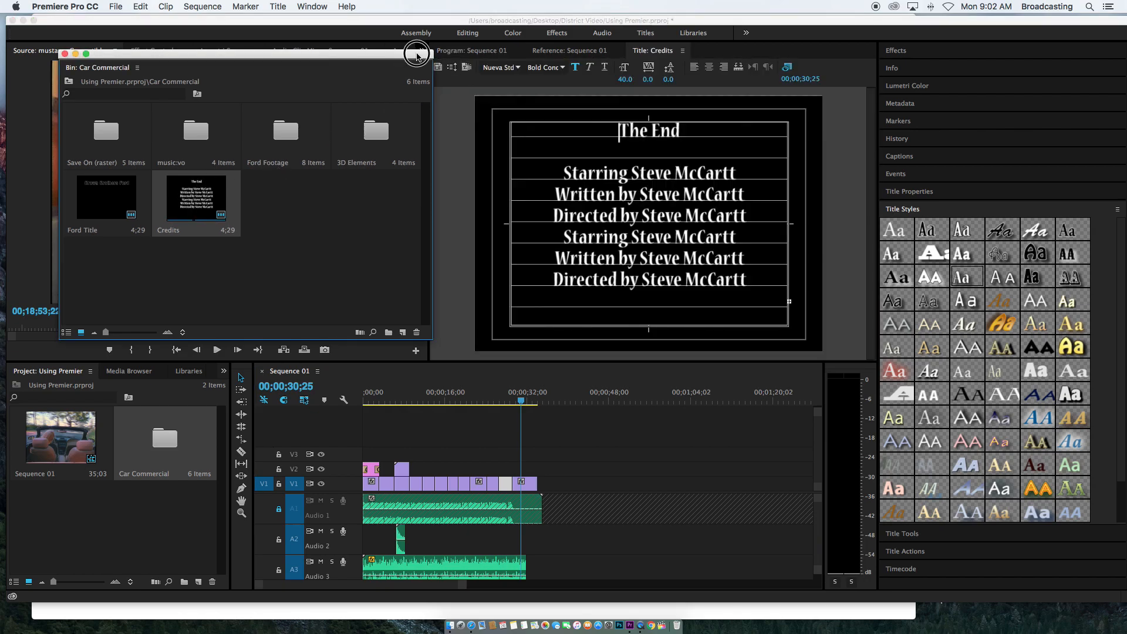
left_click_drag(418, 56, 404, 64)
left_click(452, 67)
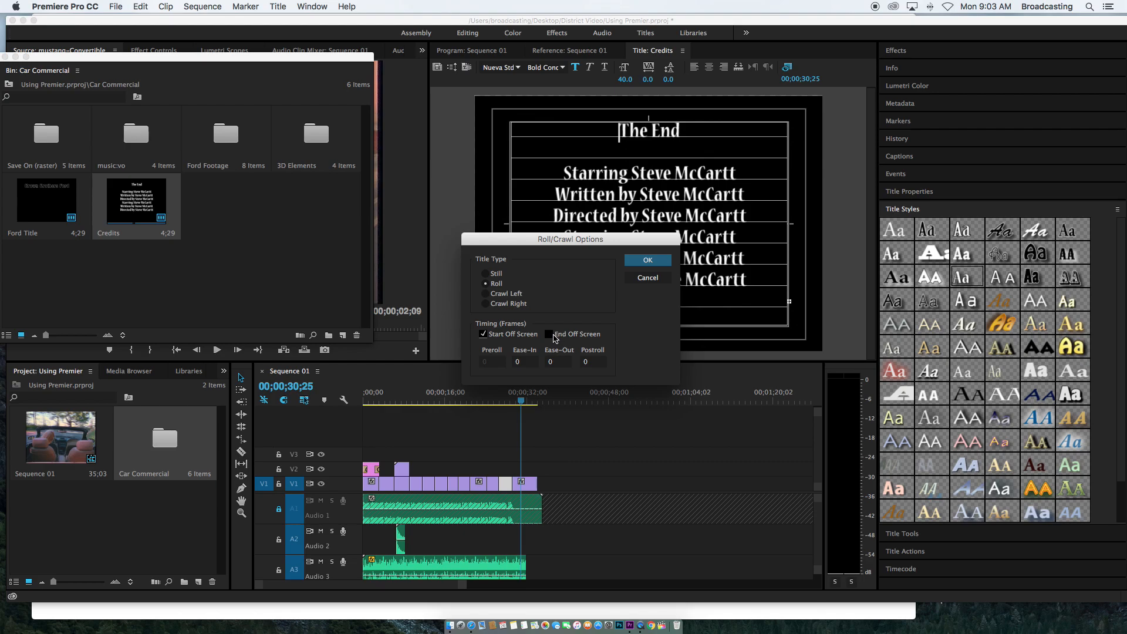
left_click(648, 261)
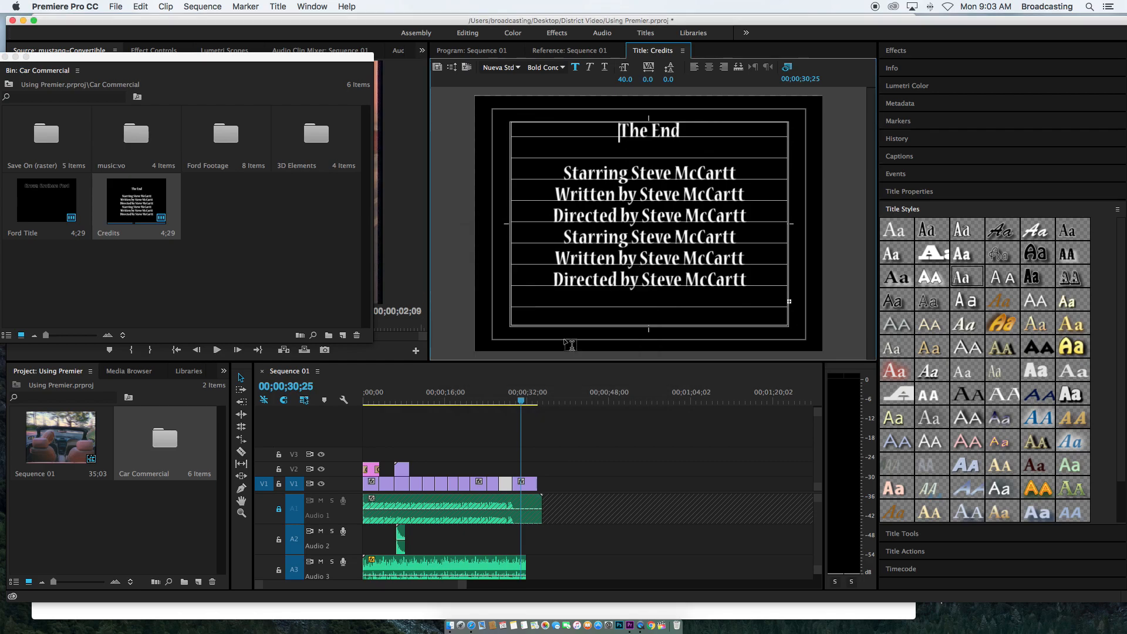
Lengthen the Credits clip to about 12 seconds and play back the roll
left_click(505, 399)
key("space")
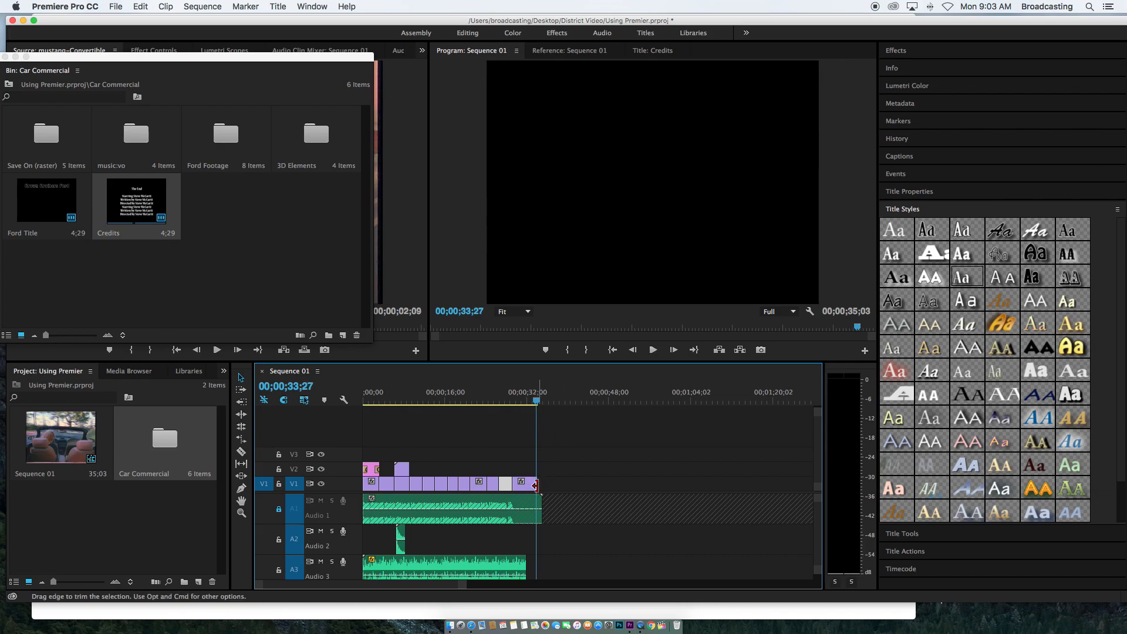
left_click_drag(532, 486, 576, 484)
left_click(513, 405)
key("space")
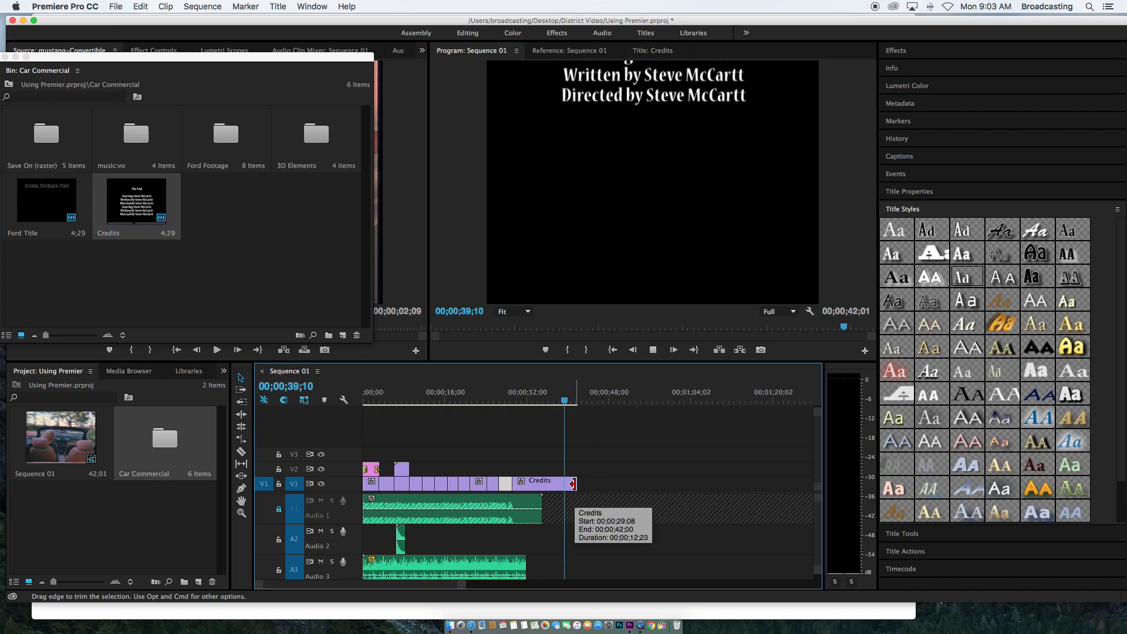
Trim the Credits clip back to end with the audio and replay the credits
left_click_drag(572, 483, 534, 483)
left_click(506, 401)
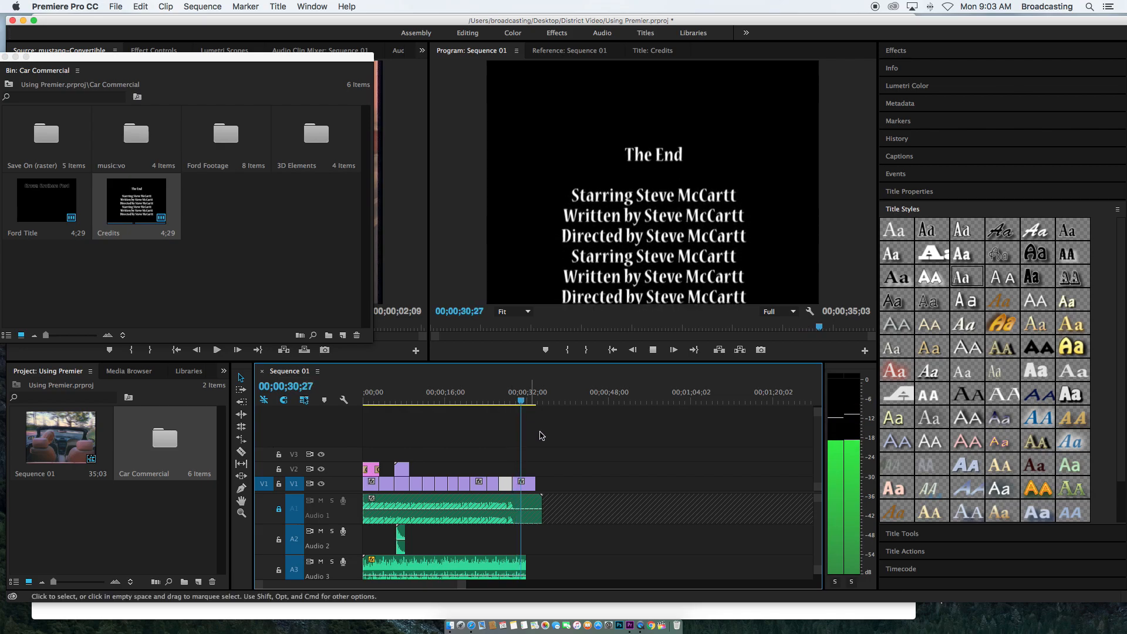
key("space")
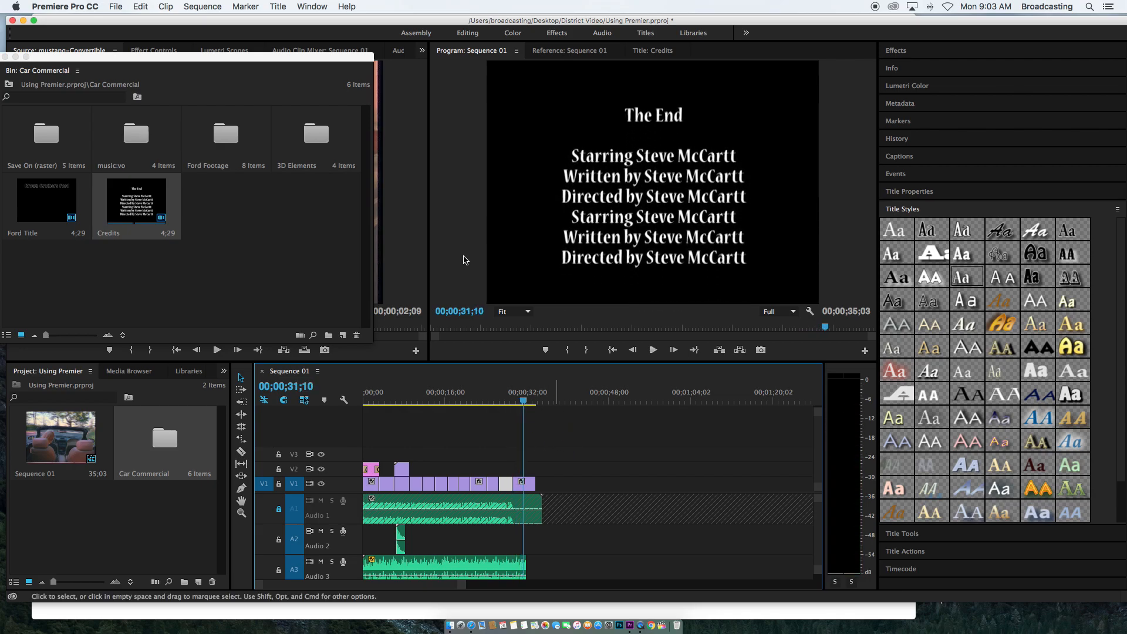